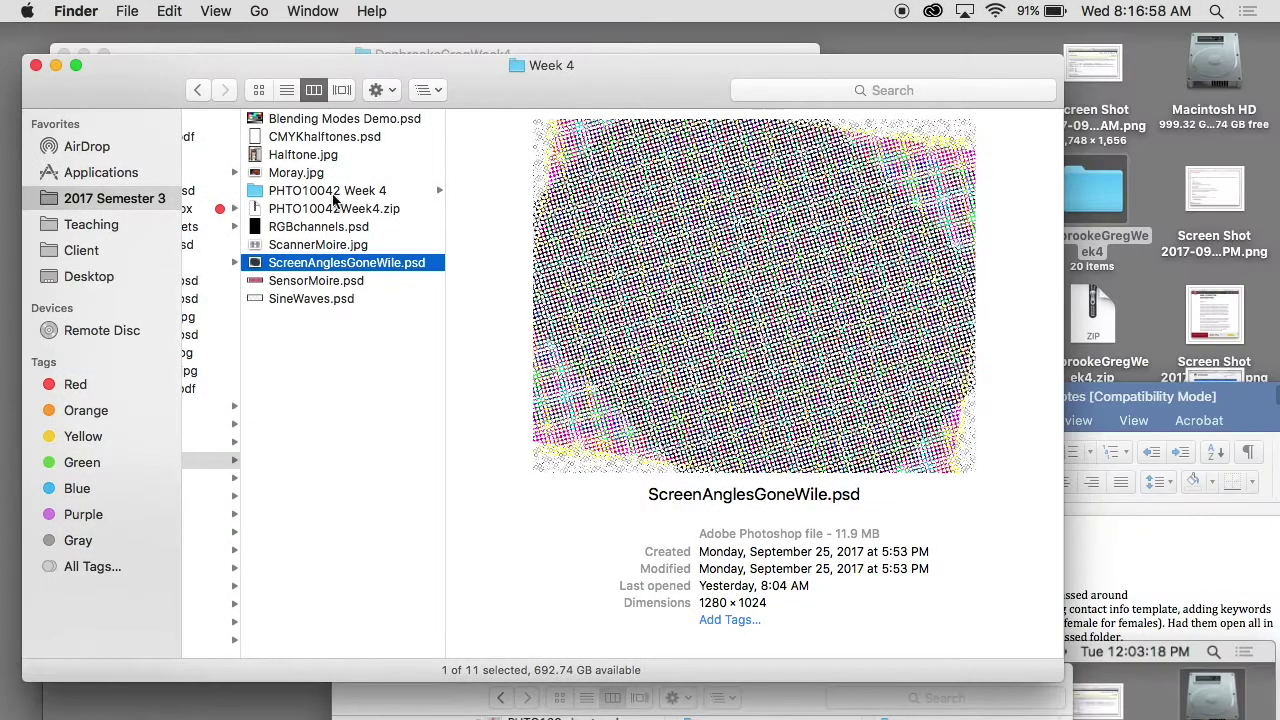
- Open the suit jacket photo from the Moire folder of PHTO10042 Week 4 in Photoshop and enlarge the jacket area
click(334, 197)
click(490, 118)
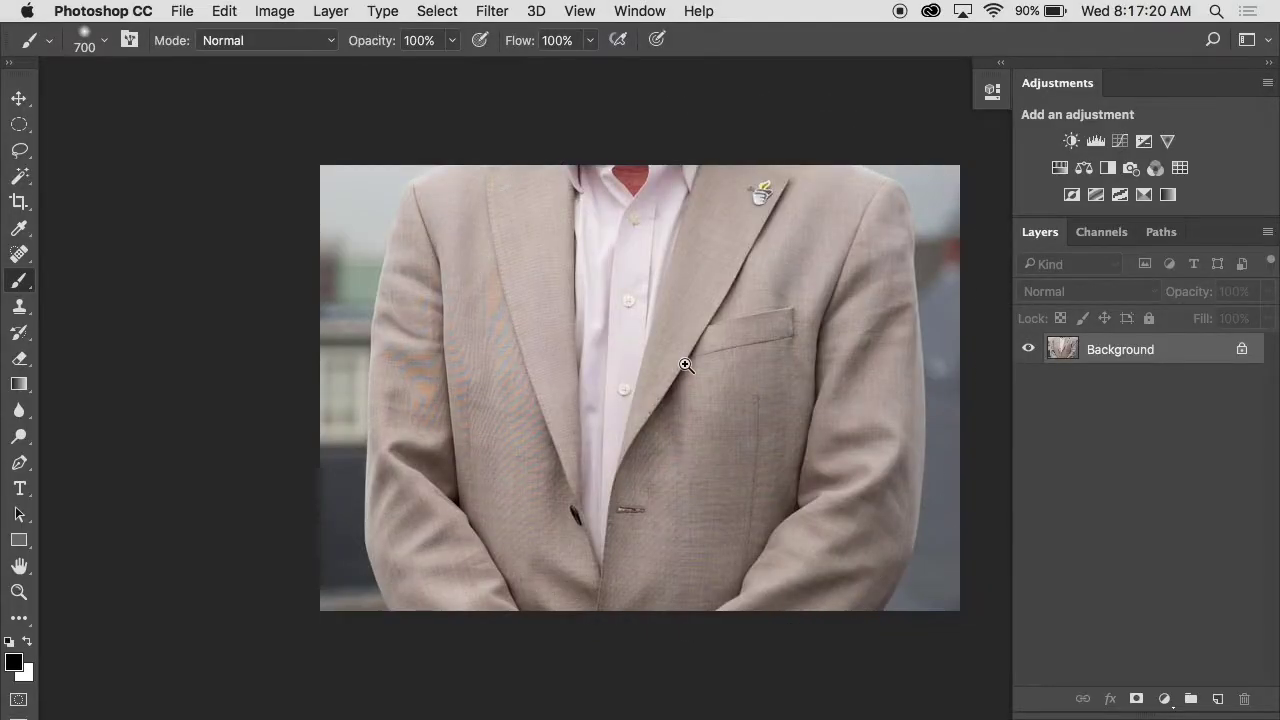
key(super+plus)
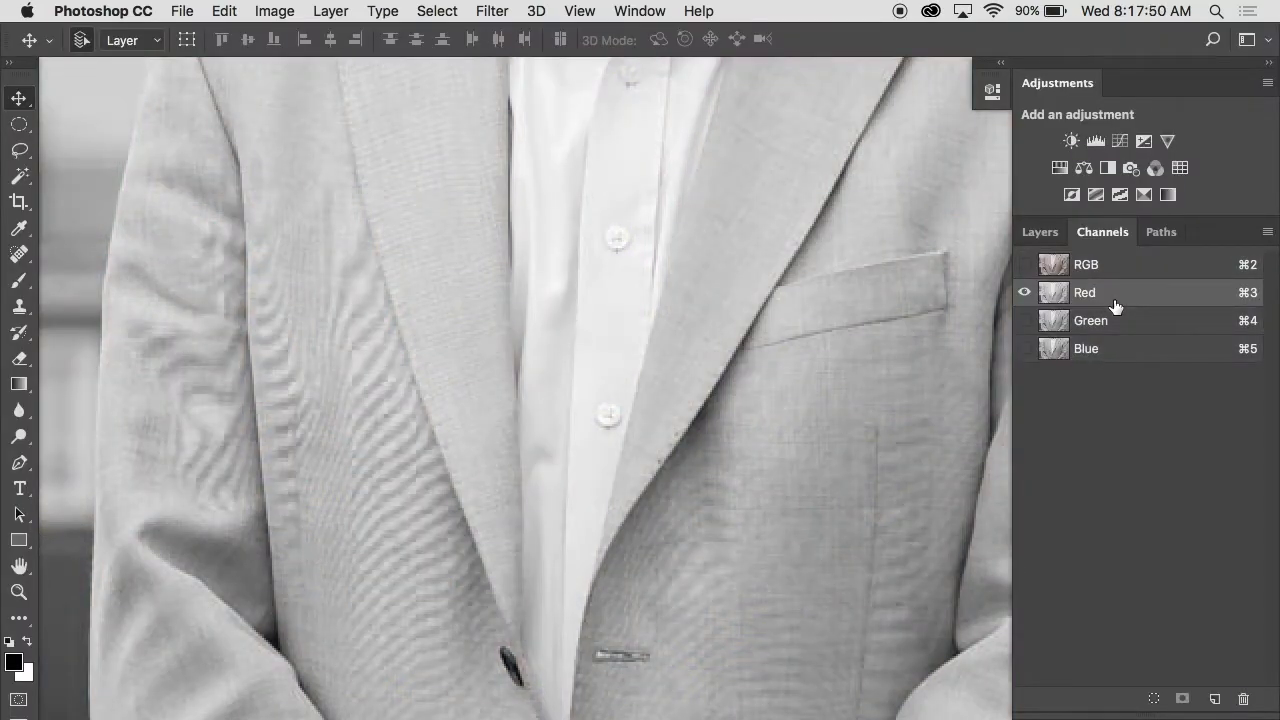
- Examine the jacket's moiré pattern in the Red, Green and Blue channels one by one, and return to the RGB composite
click(1122, 330)
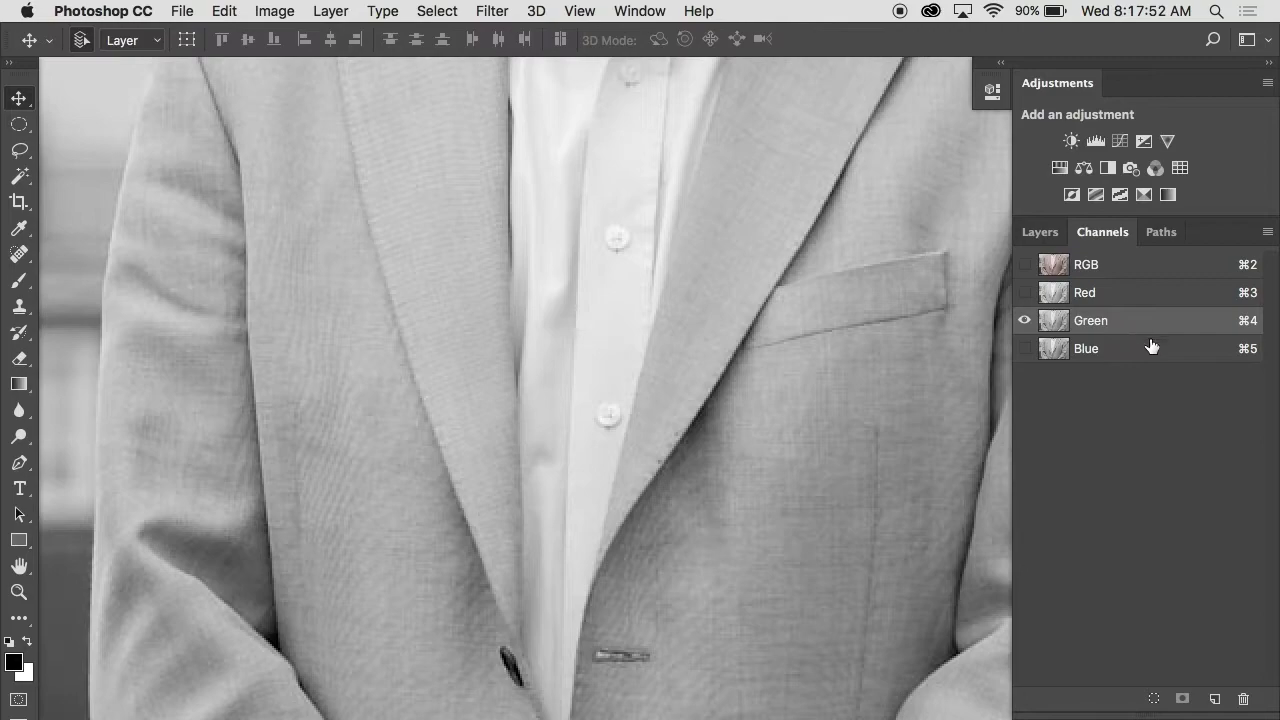
click(1151, 348)
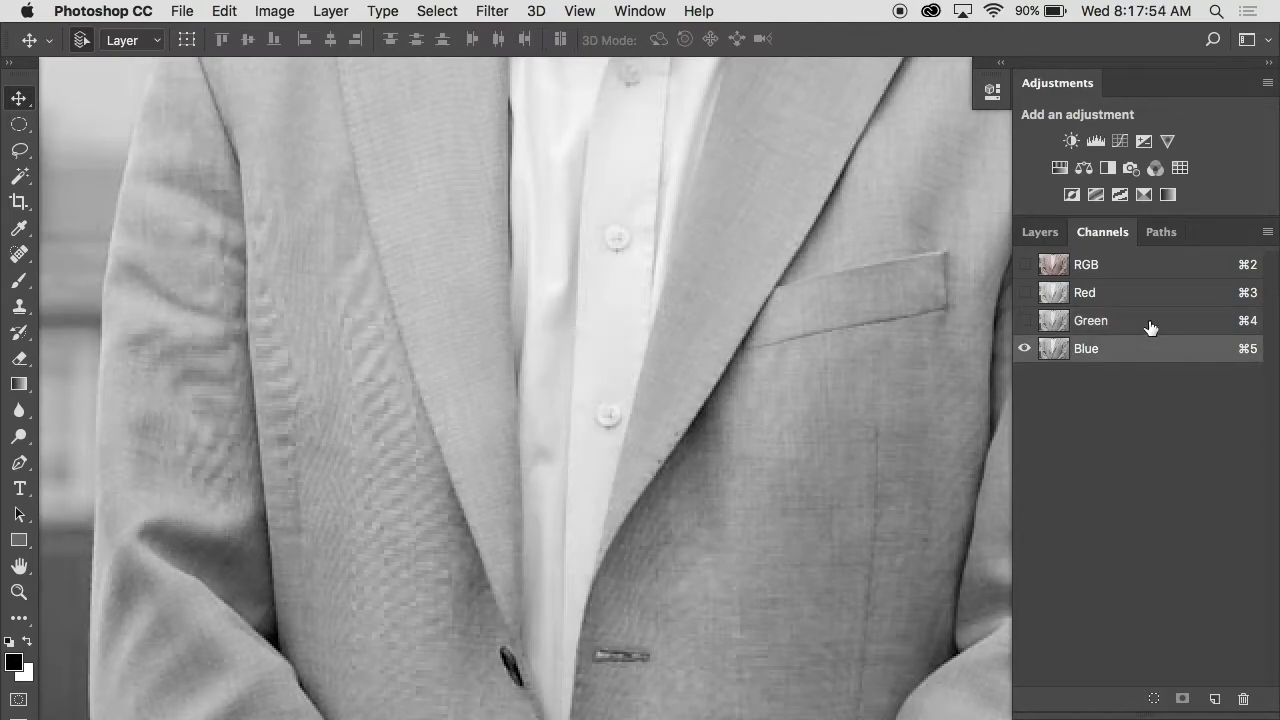
click(1151, 326)
click(1150, 300)
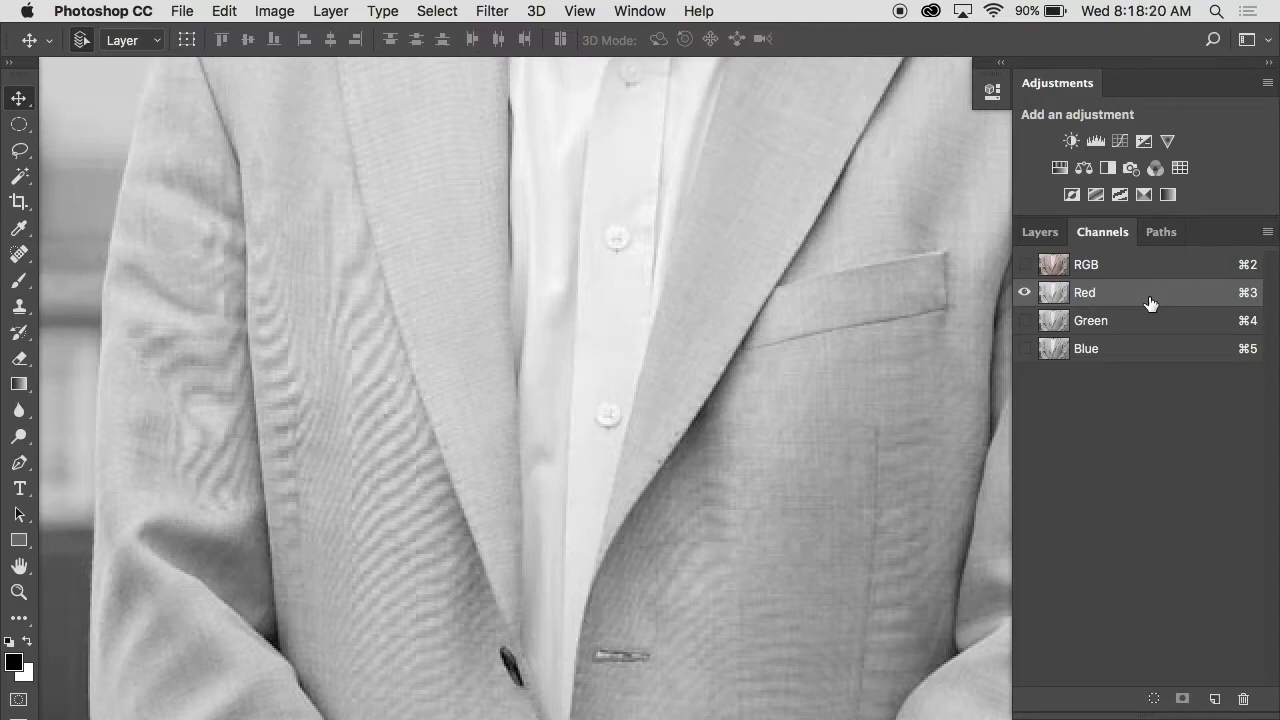
key(super+4)
key(super+5)
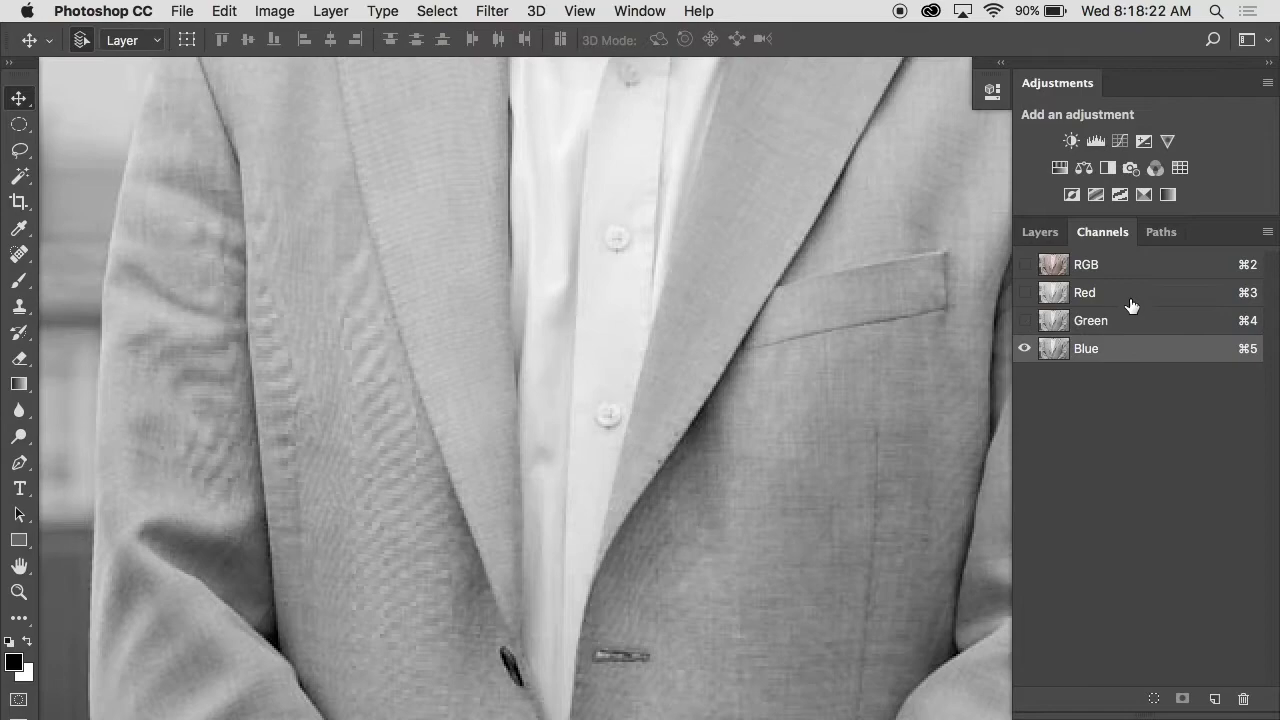
click(1131, 298)
click(1134, 268)
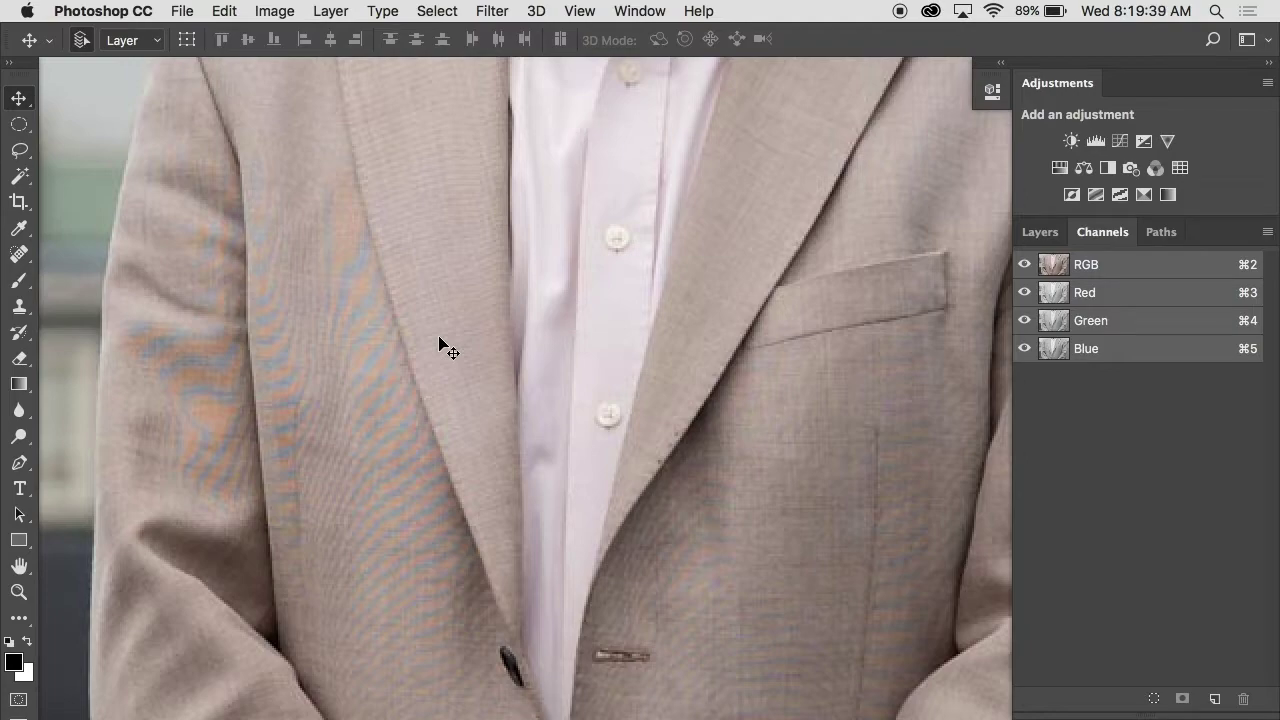
- Add a new layer above the Background and prepare a 70-pixel Brush with a colour sampled from the jacket's lapel
click(1036, 229)
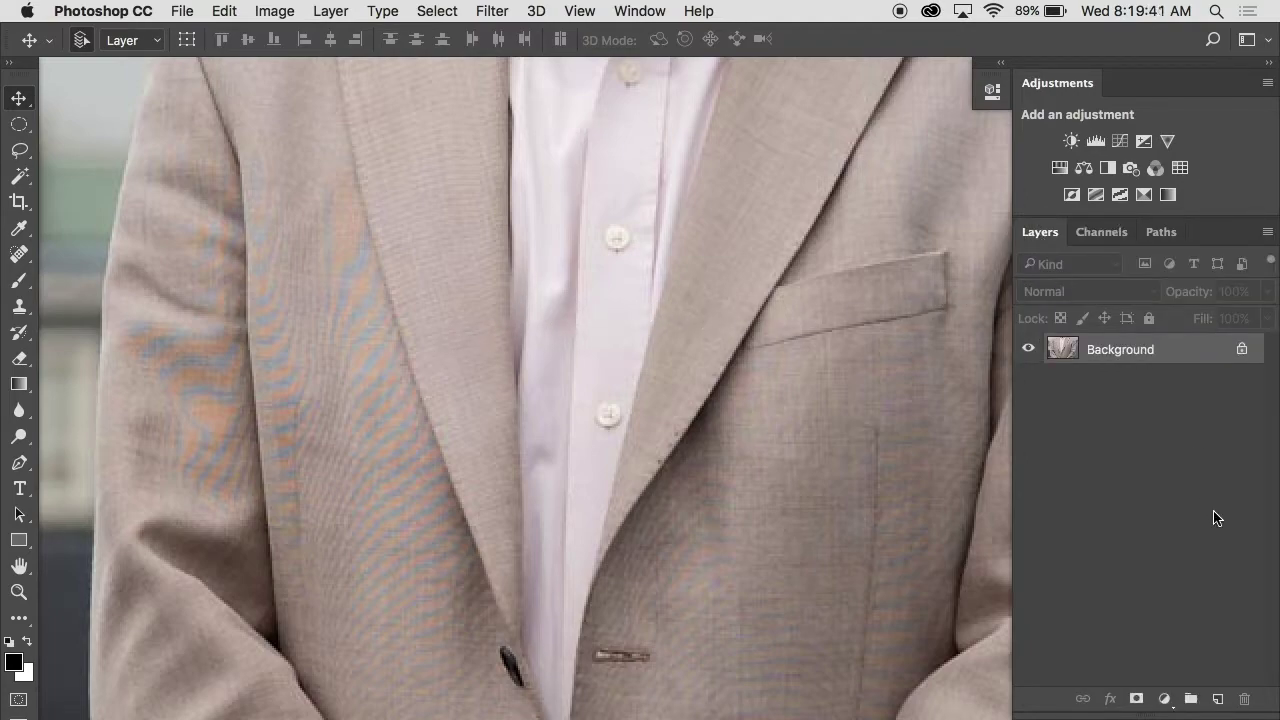
click(1216, 699)
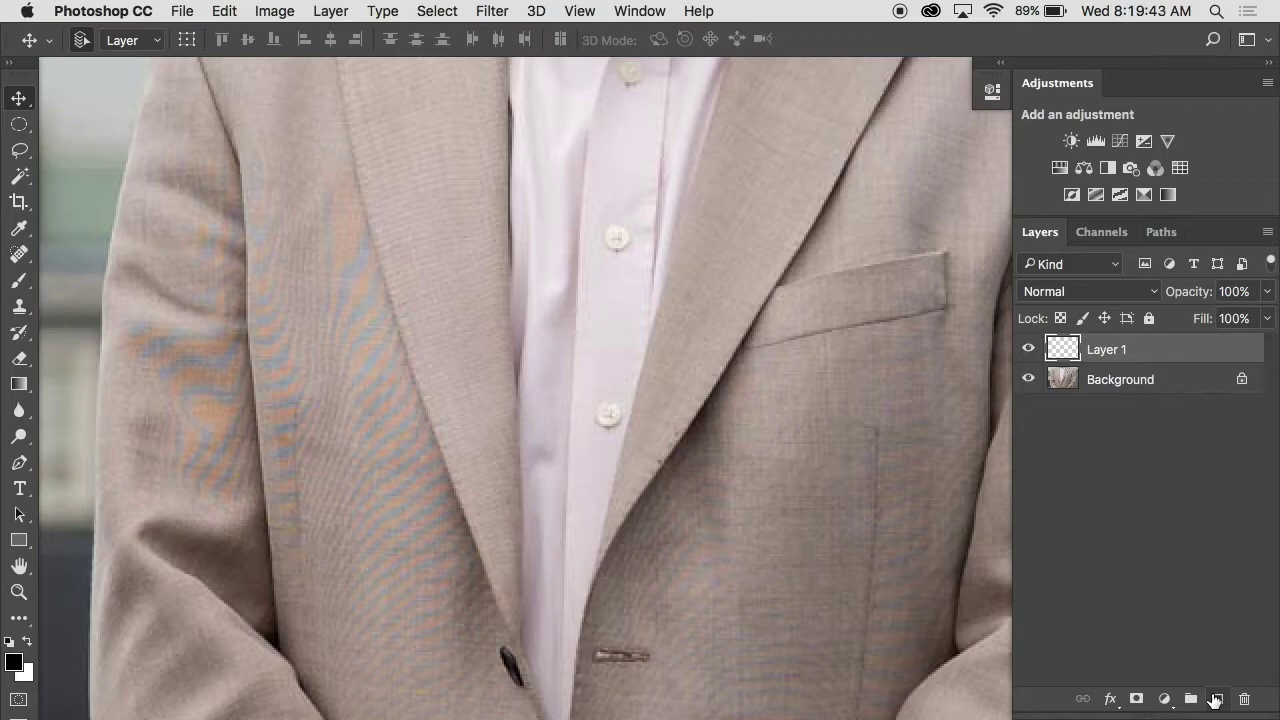
key(b)
key(bracketleft)
key(bracketleft)
key(bracketleft)
key(bracketleft)
key(bracketleft)
key(bracketleft)
key(bracketleft)
key(bracketleft)
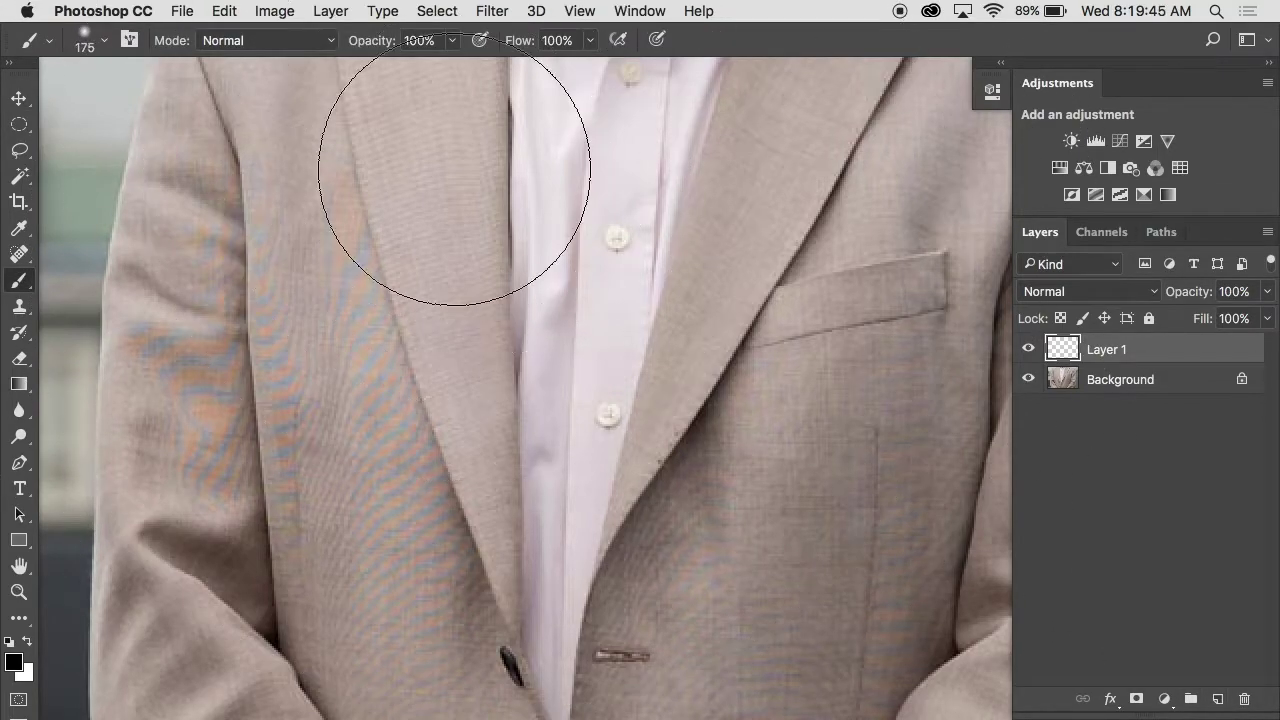
alt+click(443, 163)
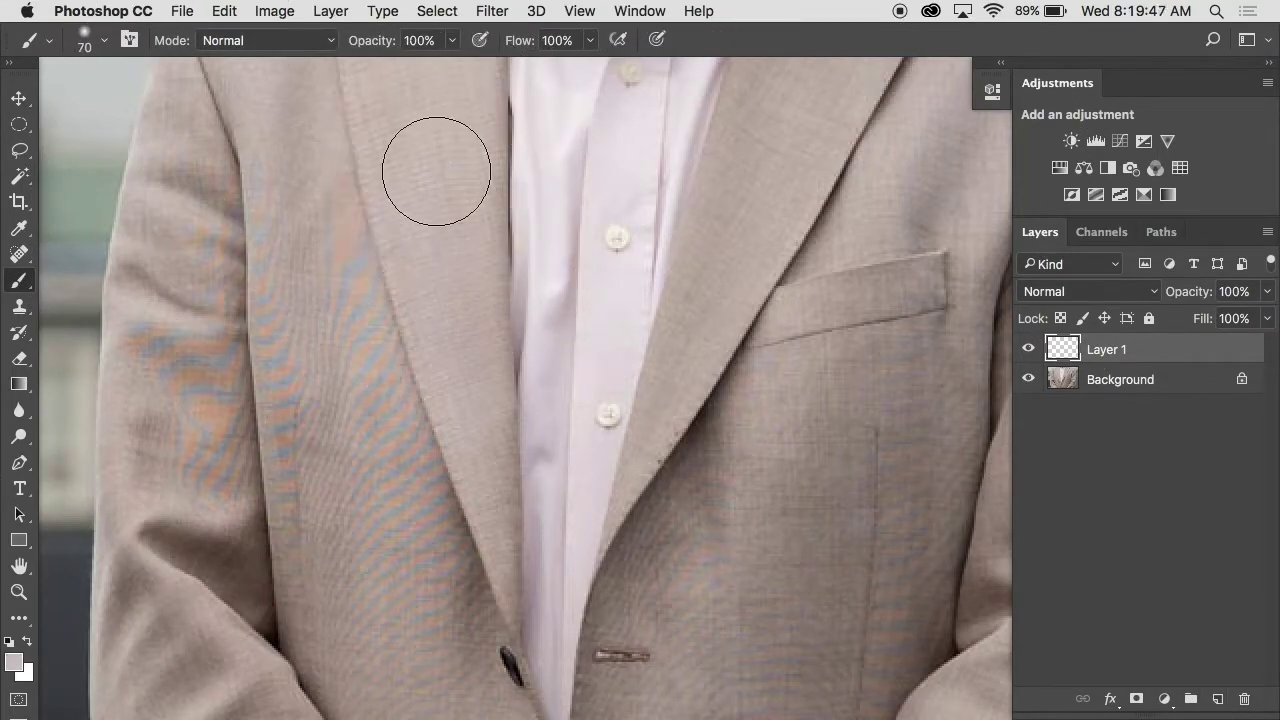
- Try painting the sampled colour over the moiré areas of the jacket in Normal blend mode, and undo the strokes
mouse_move(323, 251)
mouse_down()
mouse_move(418, 541)
mouse_move(320, 250)
mouse_up()
mouse_move(253, 318)
mouse_down()
mouse_move(195, 492)
mouse_move(218, 255)
mouse_move(305, 216)
mouse_move(410, 539)
mouse_move(373, 620)
mouse_move(426, 566)
mouse_move(486, 584)
mouse_move(760, 563)
mouse_move(775, 538)
mouse_move(946, 435)
mouse_move(884, 542)
mouse_move(764, 375)
mouse_move(628, 422)
mouse_move(617, 465)
mouse_move(659, 451)
mouse_up()
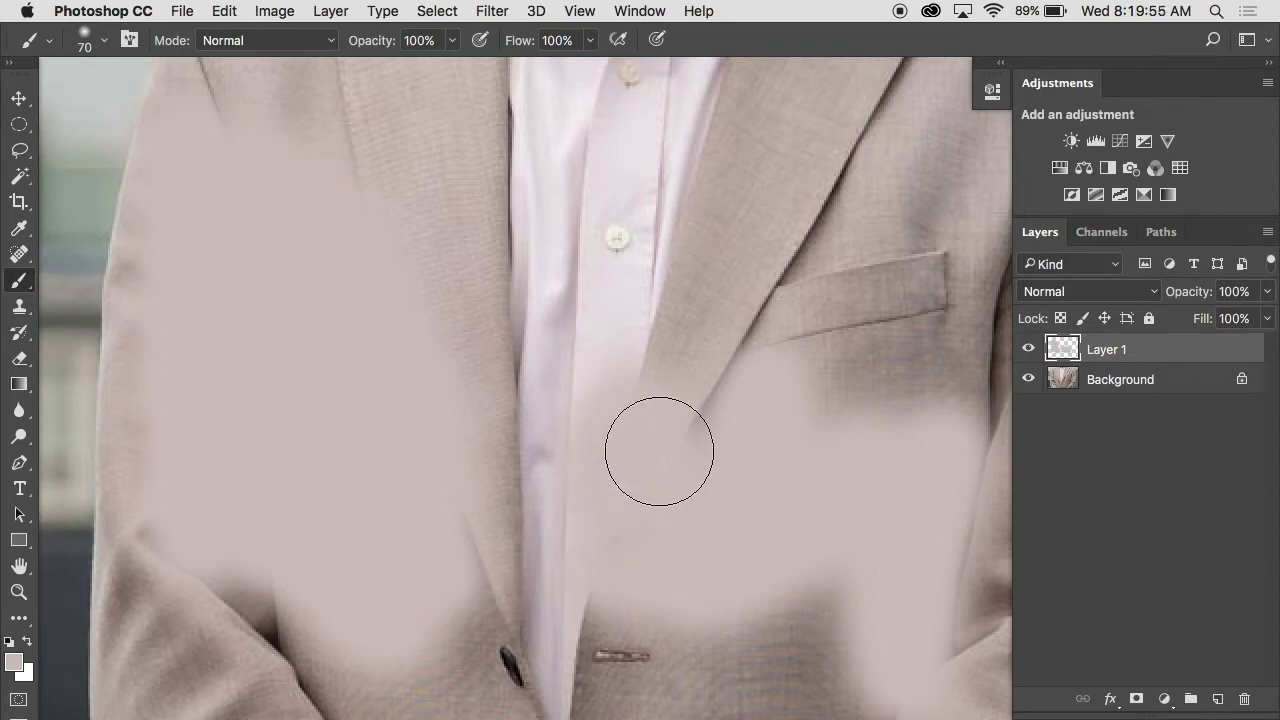
key(super+alt+z)
key(super+alt+z)
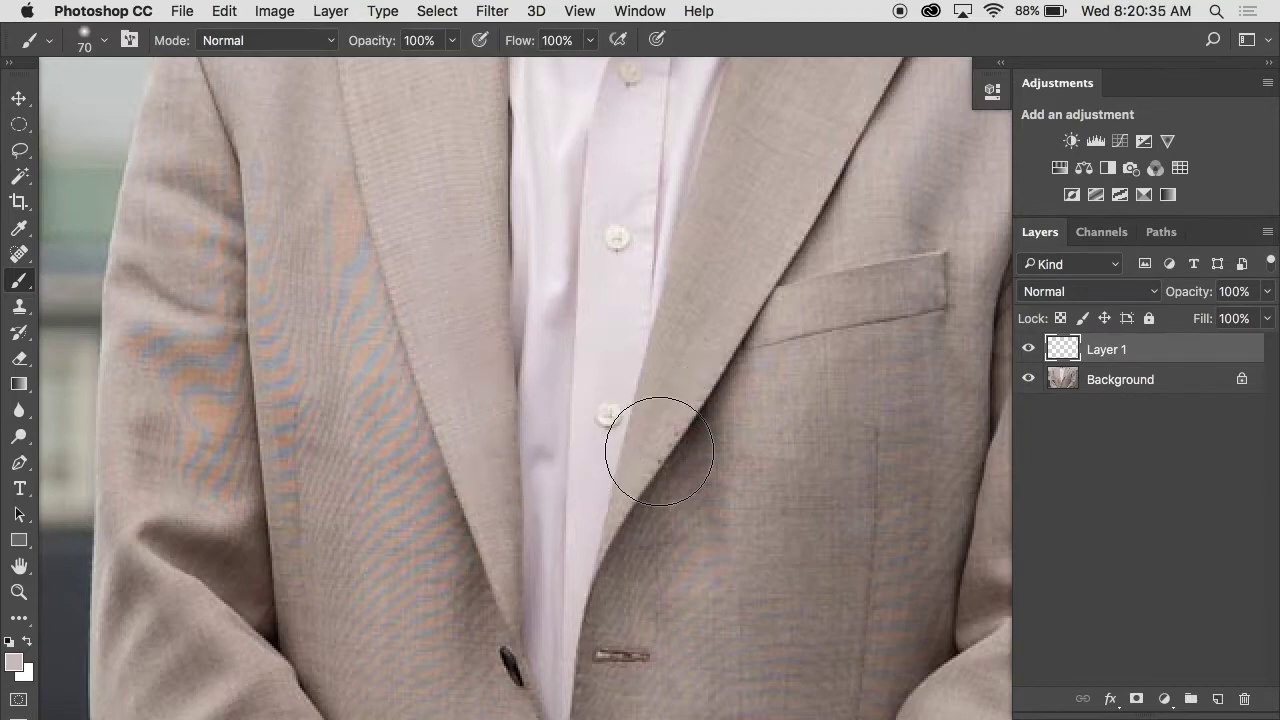
- Set the blend mode of Layer 1 to Color
click(1060, 291)
mouse_move(1076, 701)
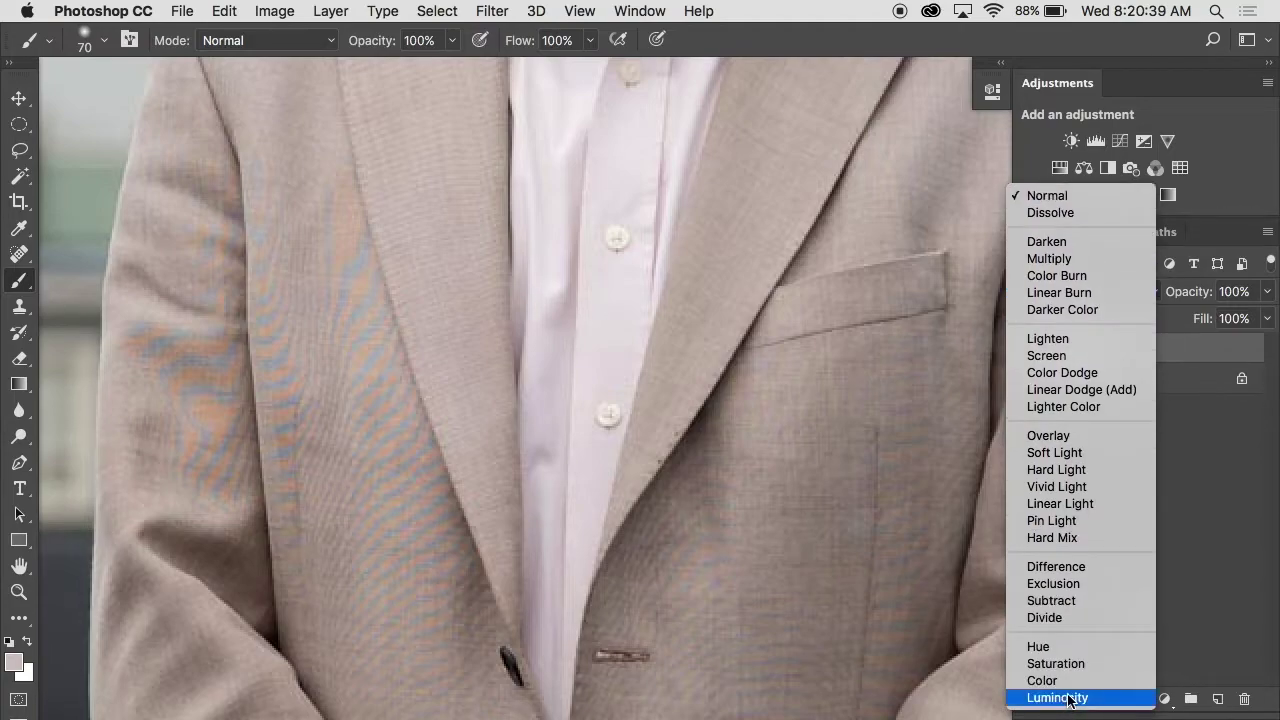
click(1073, 682)
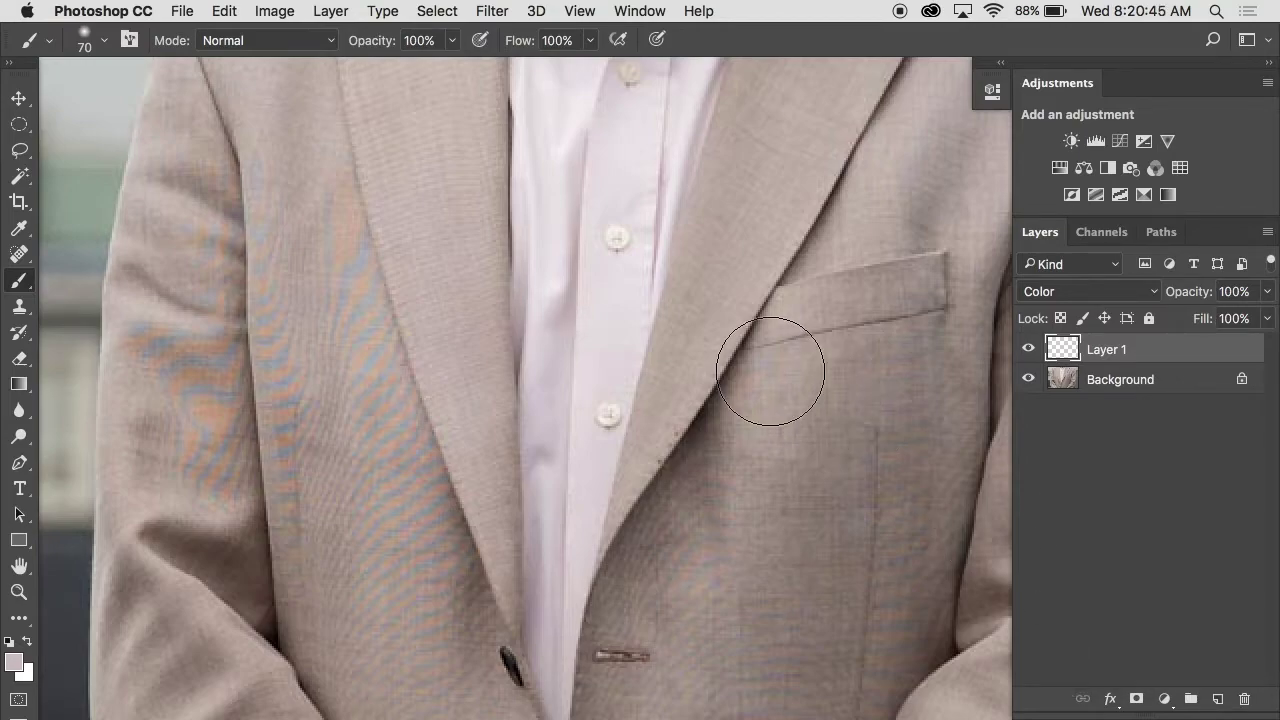
- Try painting a resampled lapel colour over the moiré on the sleeve and jacket front, and undo the strokes
key(alt)
alt+click(454, 184)
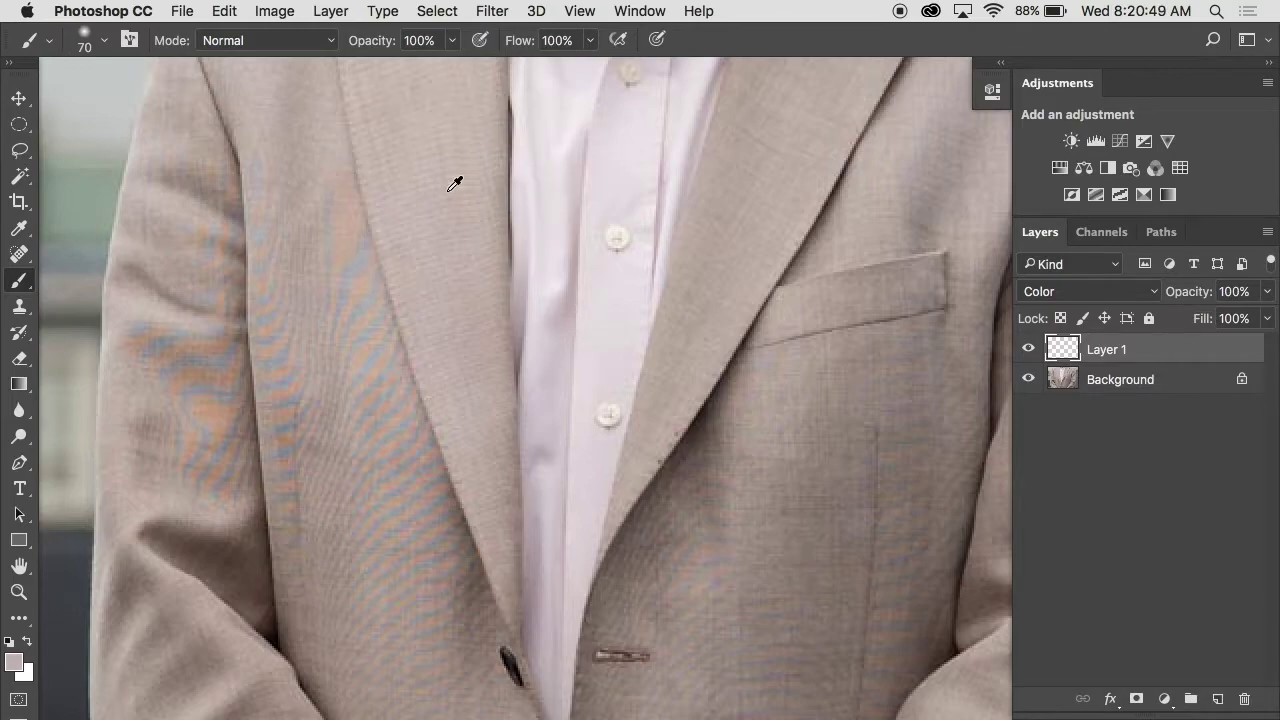
alt+click(157, 195)
mouse_move(224, 200)
mouse_down()
mouse_move(196, 348)
mouse_move(165, 355)
mouse_move(199, 472)
mouse_move(243, 523)
mouse_up()
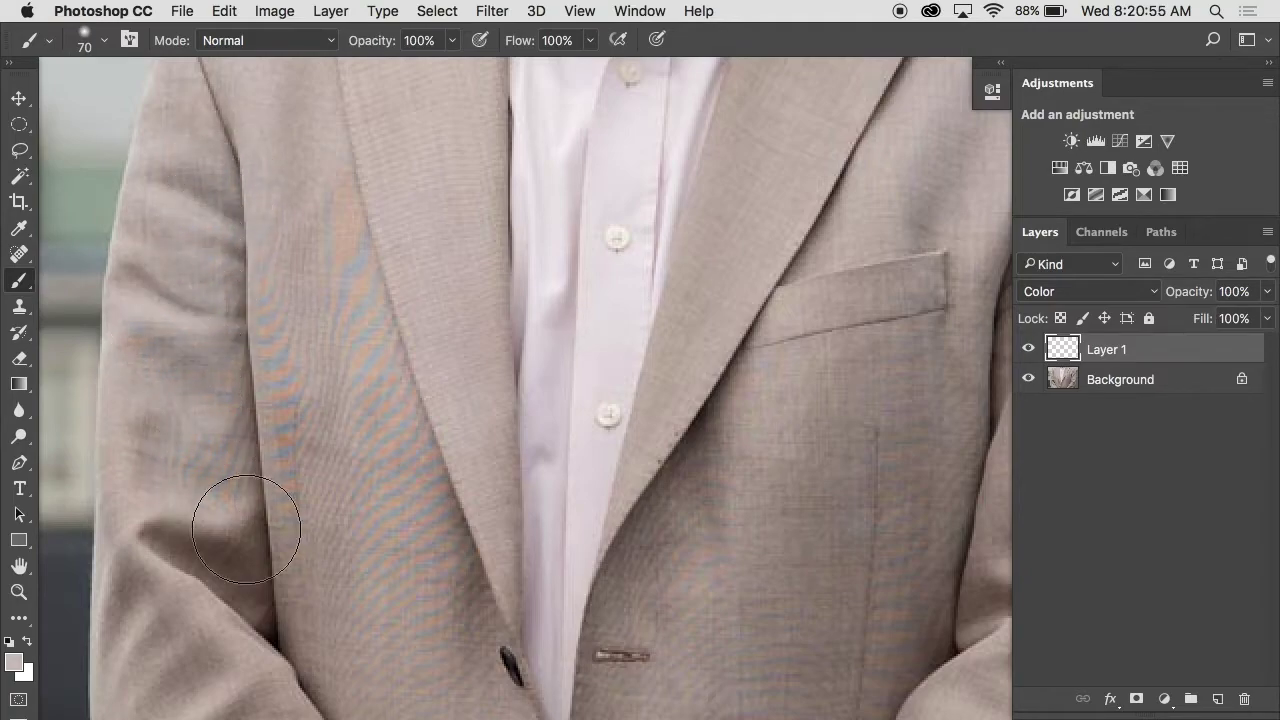
mouse_move(281, 387)
mouse_down()
mouse_move(288, 186)
mouse_move(386, 512)
mouse_move(397, 657)
mouse_move(429, 638)
mouse_move(395, 540)
mouse_move(468, 458)
mouse_up()
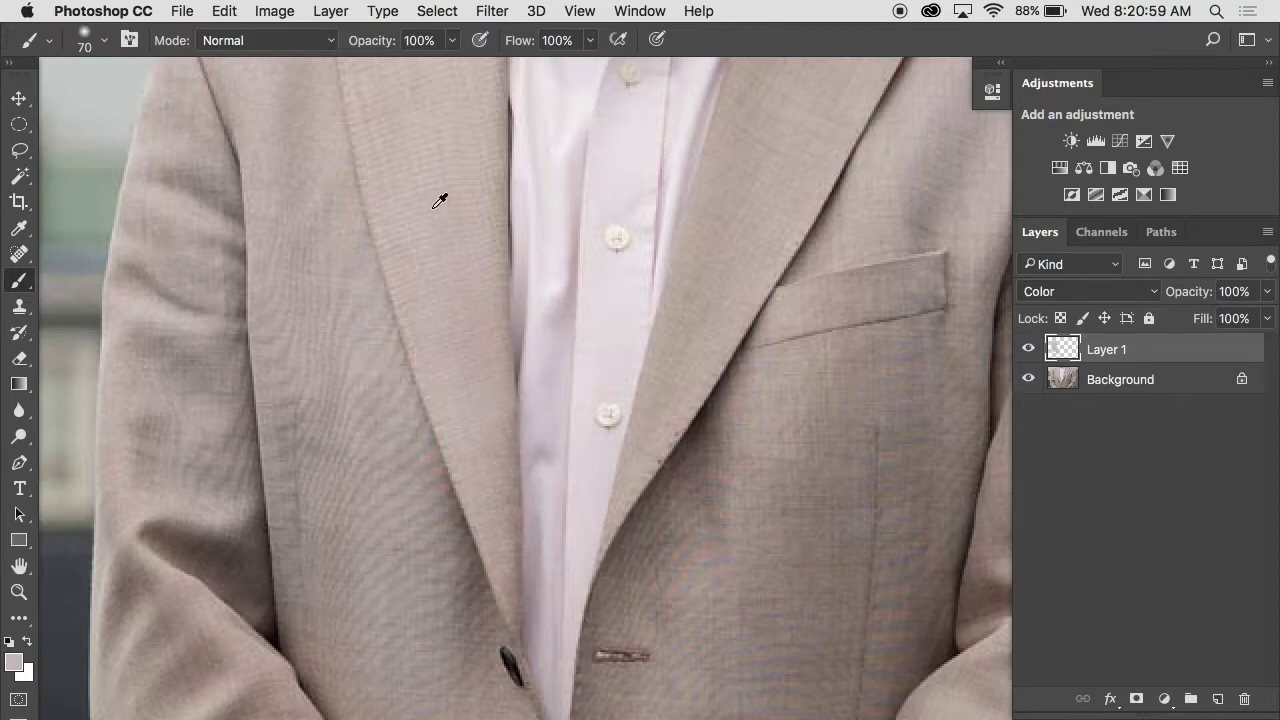
mouse_move(295, 160)
mouse_down()
mouse_move(404, 473)
mouse_move(422, 622)
mouse_move(286, 310)
mouse_move(260, 203)
mouse_move(203, 434)
mouse_move(280, 494)
mouse_move(347, 503)
mouse_move(427, 607)
mouse_move(382, 612)
mouse_up()
key(alt+super+z)
key(alt+super+z)
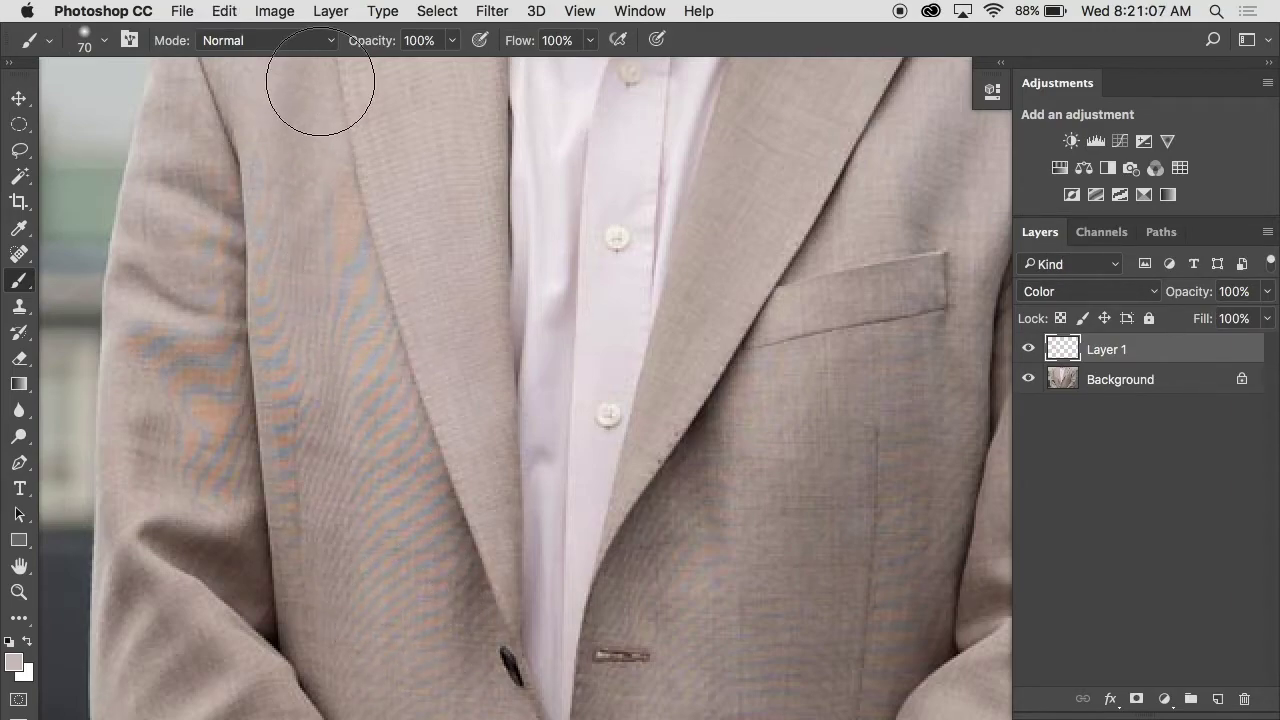
- Set the Eyedropper sample size to 5 by 5 Average and sample the jacket colour from the lapel
key(i)
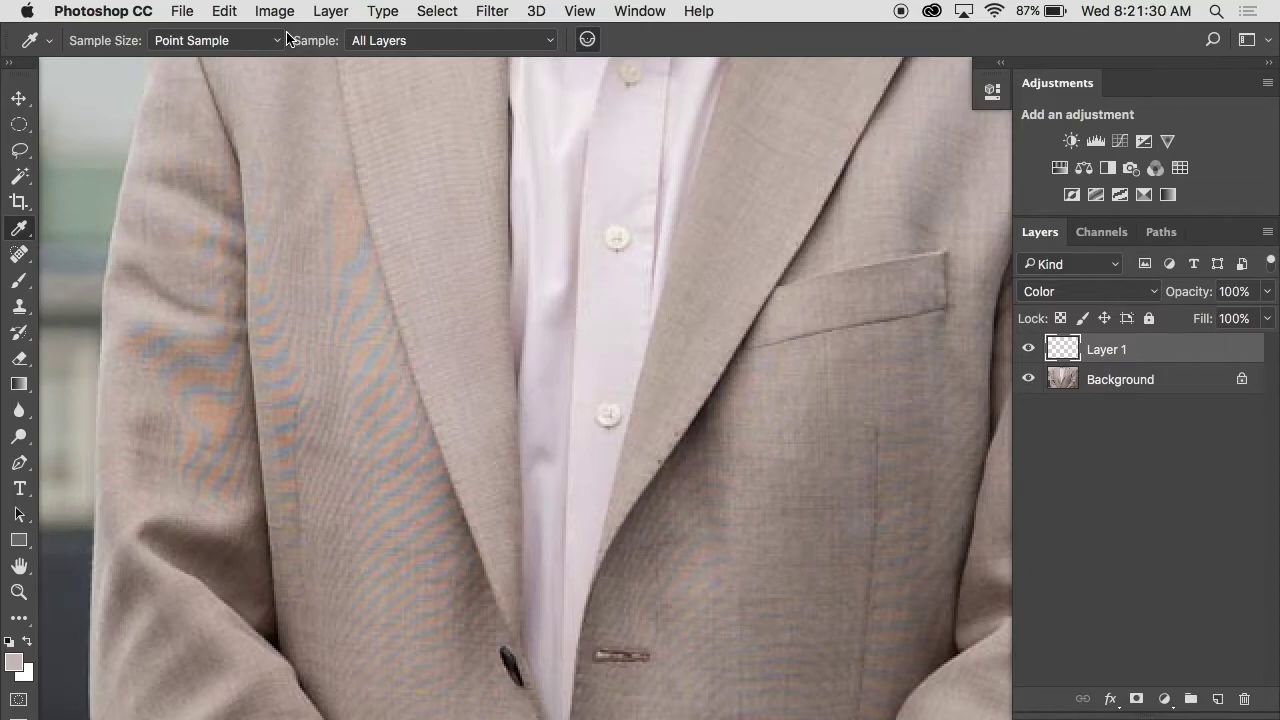
super+click(407, 278)
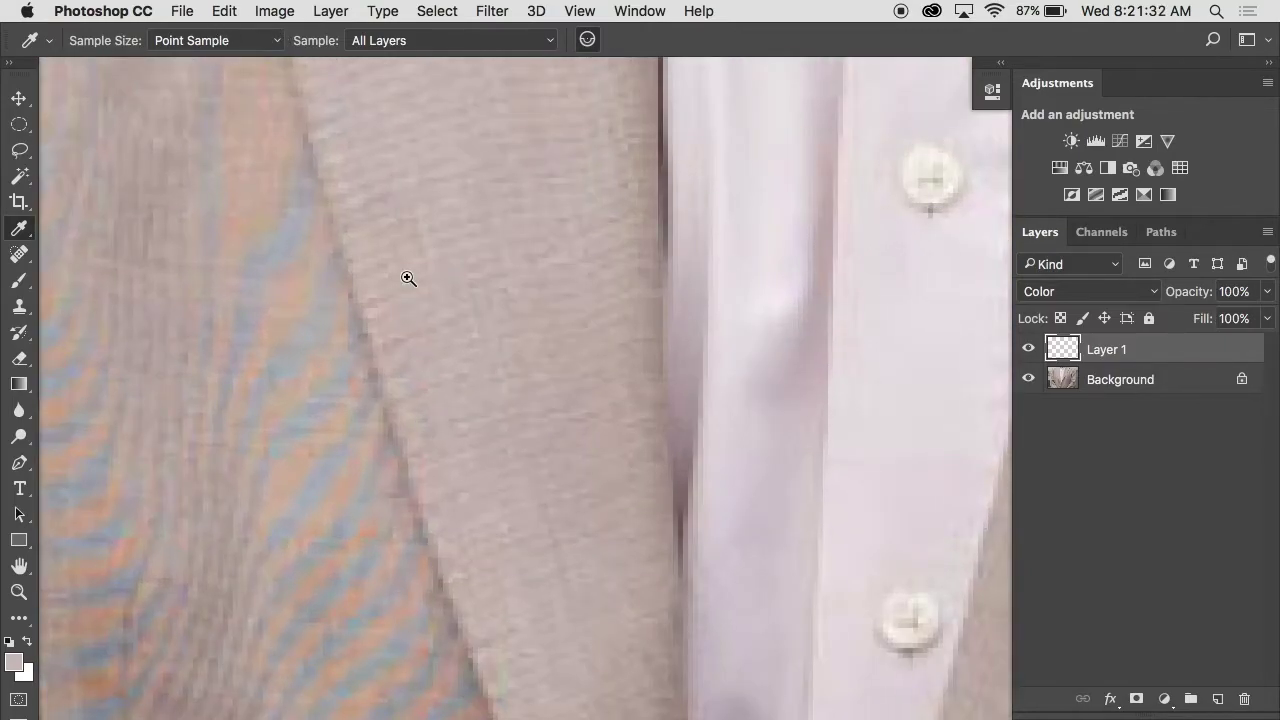
super+click(408, 278)
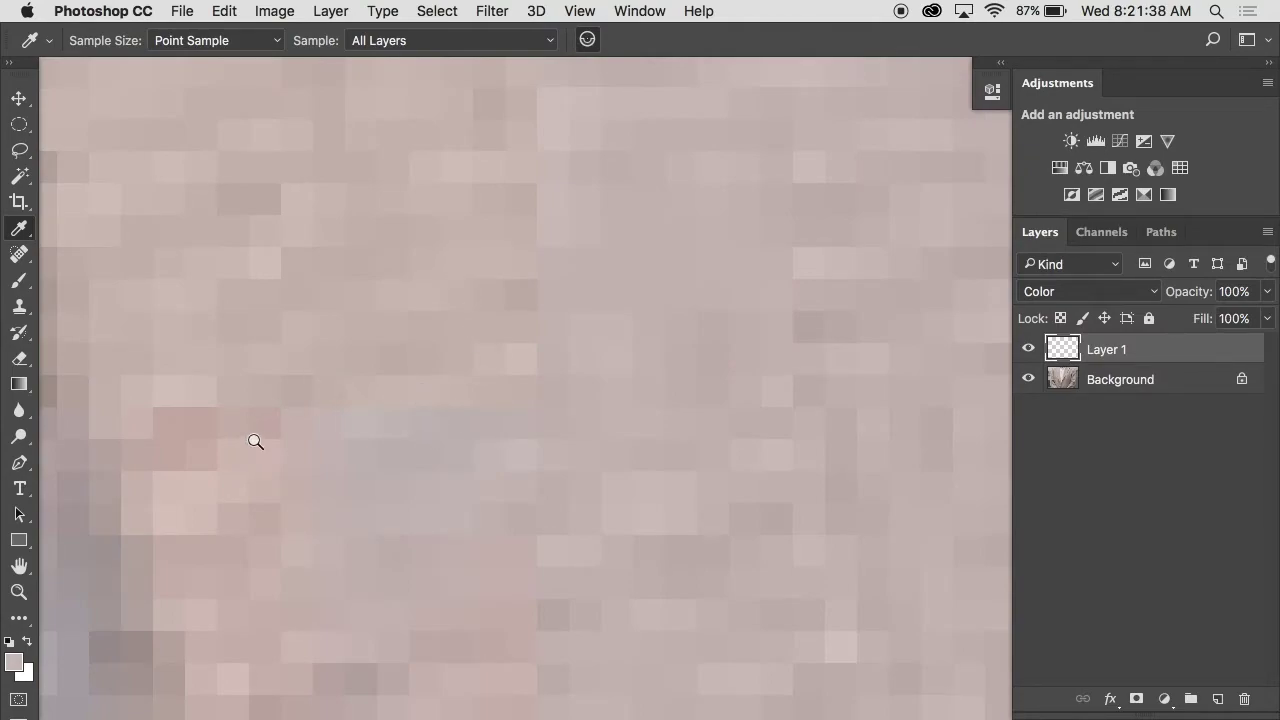
click(270, 414)
click(370, 401)
alt+click(370, 401)
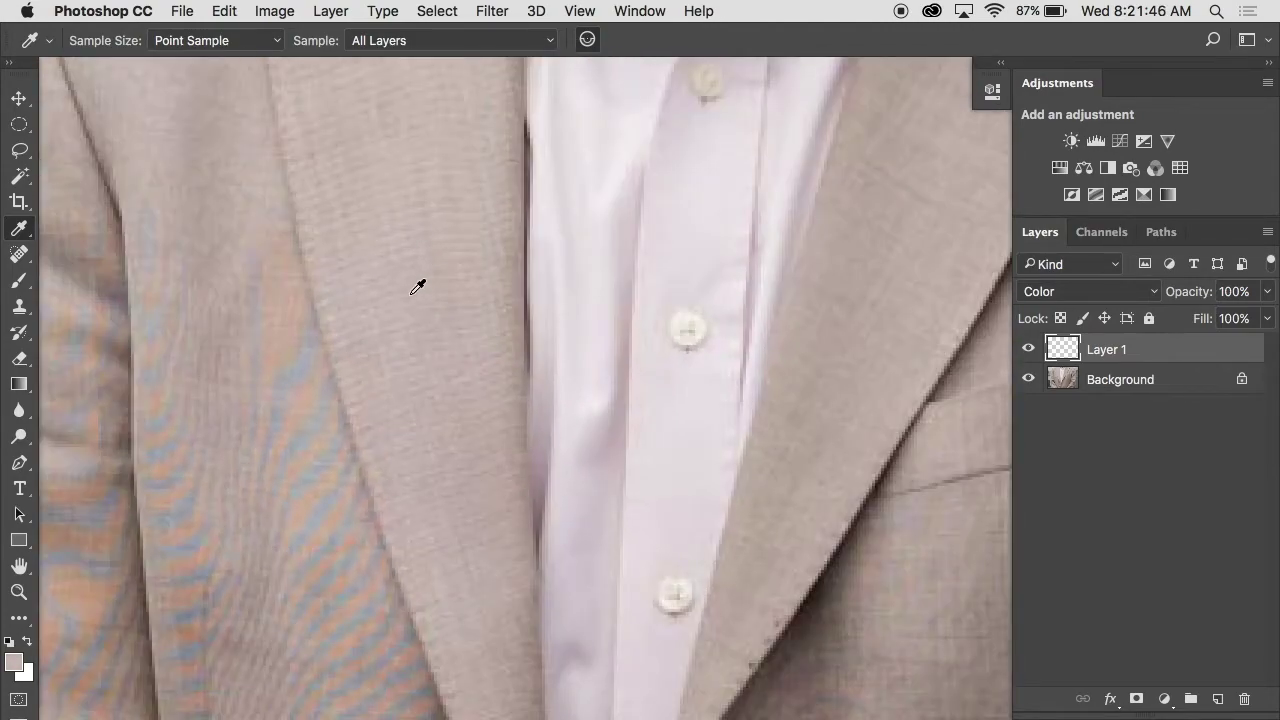
click(276, 42)
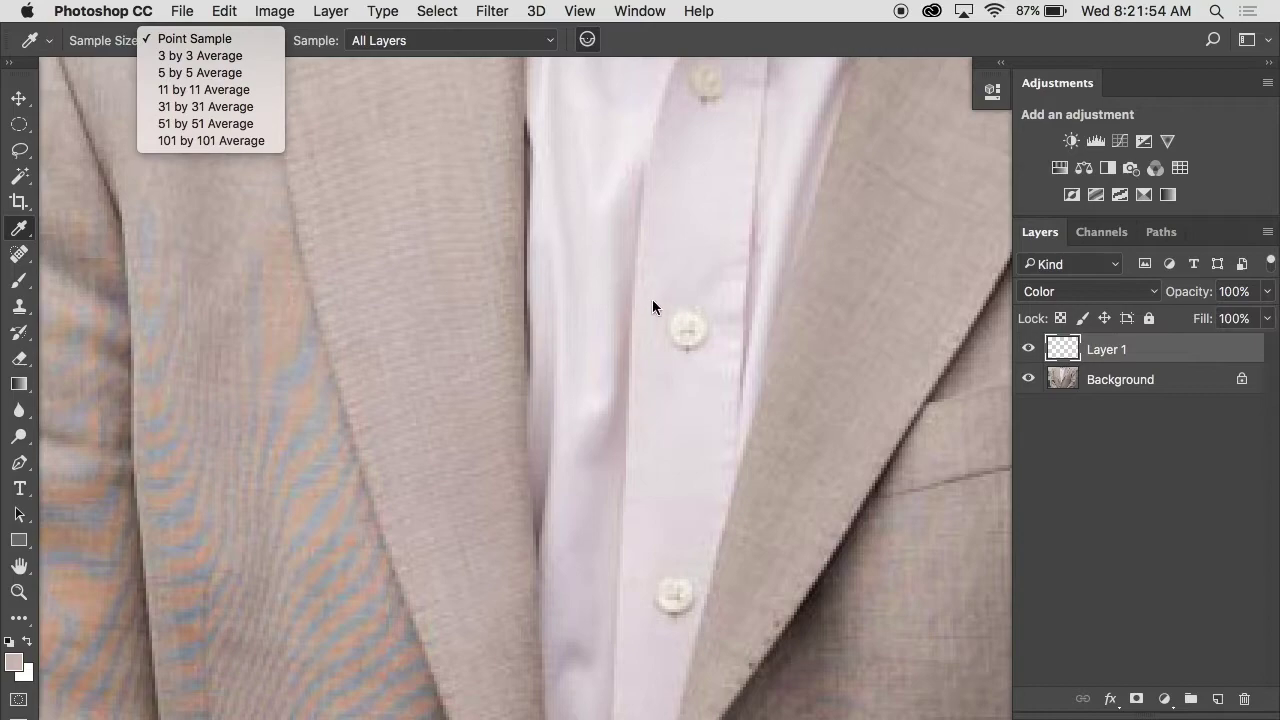
click(207, 75)
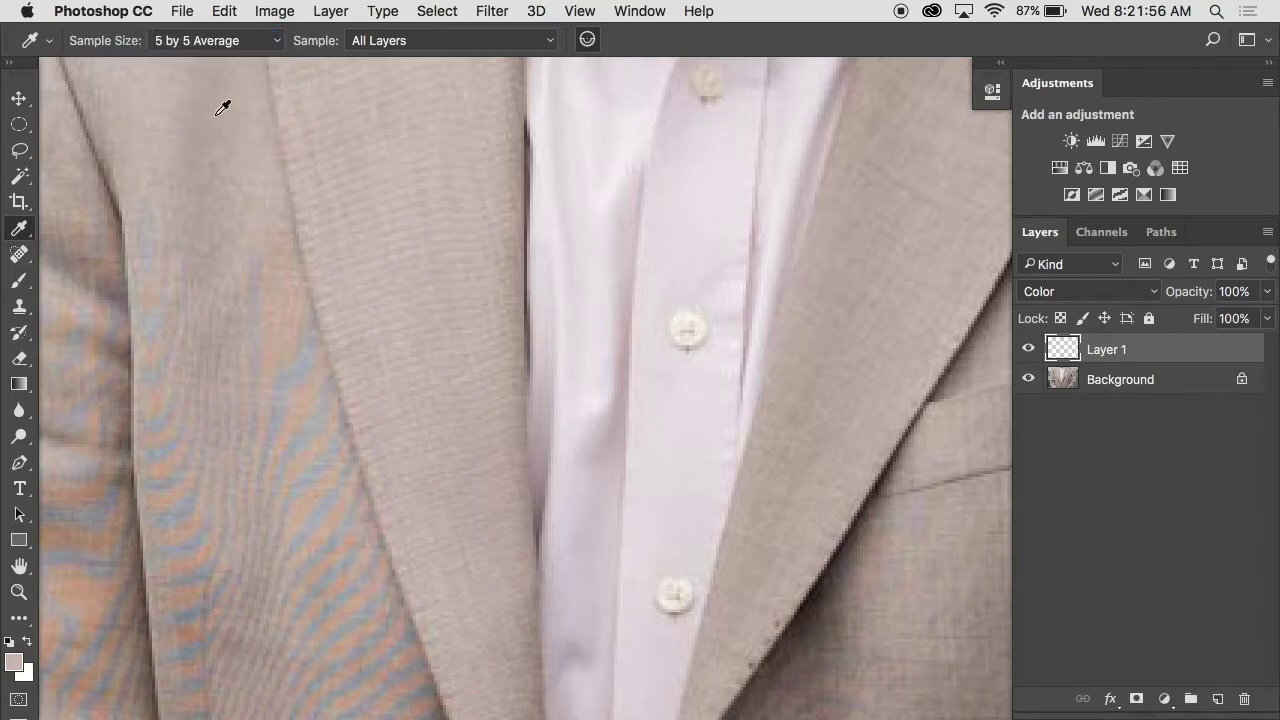
click(395, 303)
- Brush the sampled colour over the moiré on the sleeve and both jacket fronts, lowering the brush opacity to 50%
key(b)
key(super+minus)
key(super+minus)
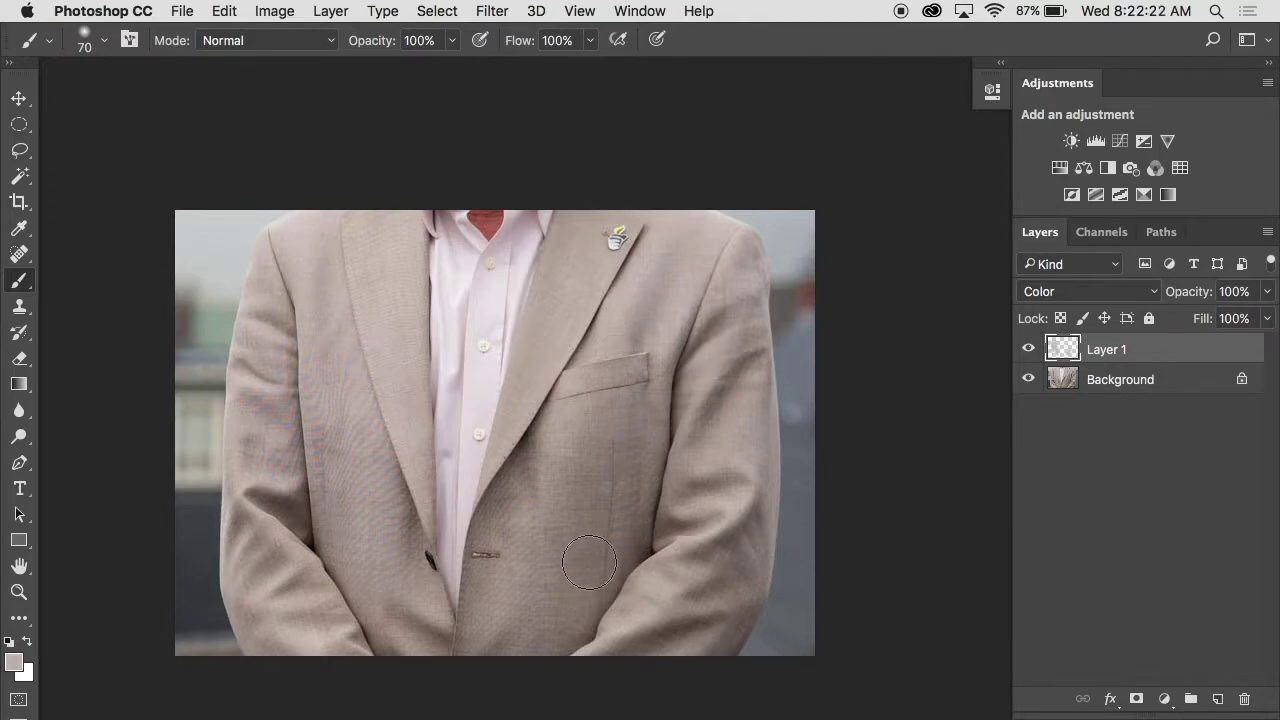
key(5)
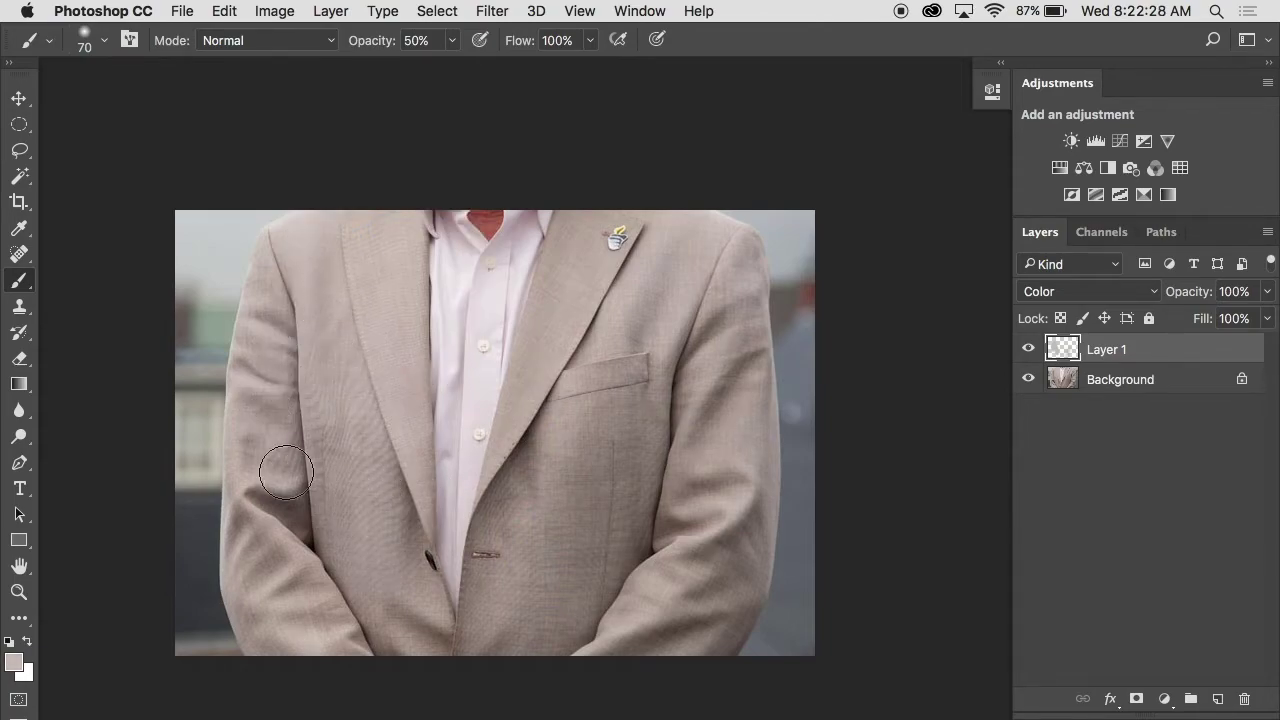
super+click(400, 509)
super+click(400, 509)
scroll(400, 509, left, 2)
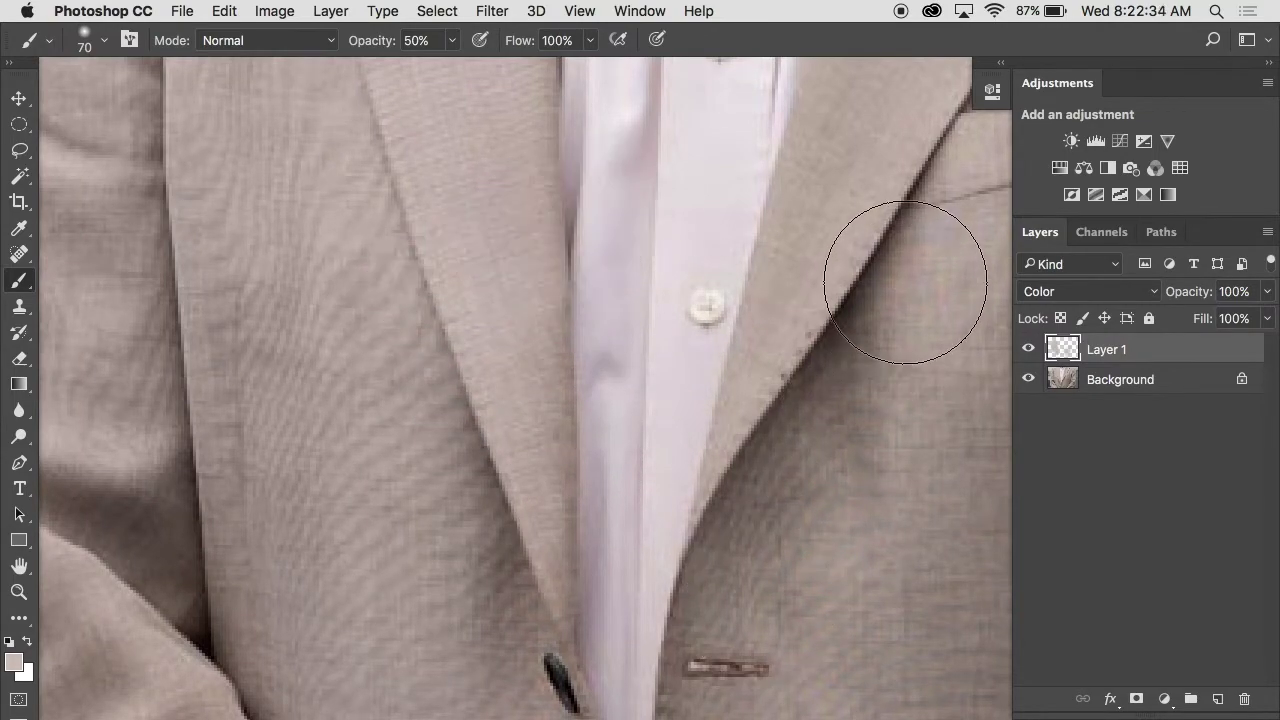
scroll(605, 343, left, 3)
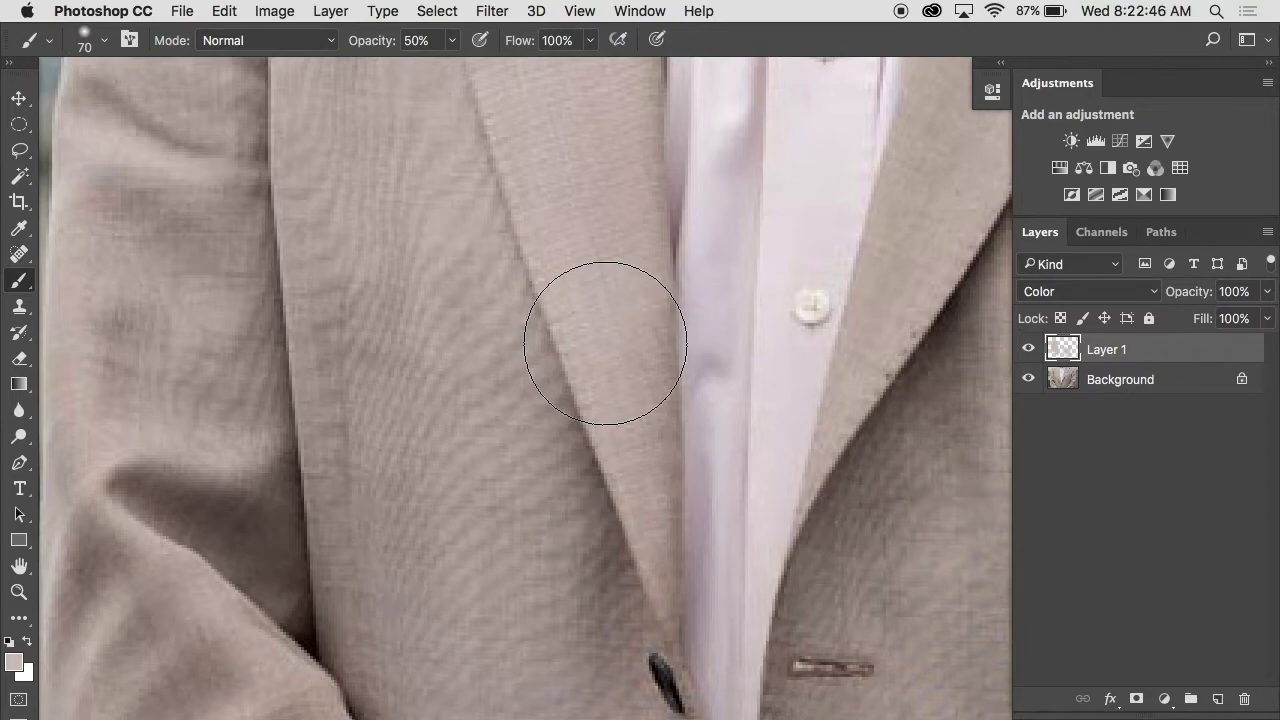
- Add another new layer above Layer 1 and set the Clone Stamp brush size to 50 pixels
click(1218, 698)
key(s)
scroll(657, 447, down, 1)
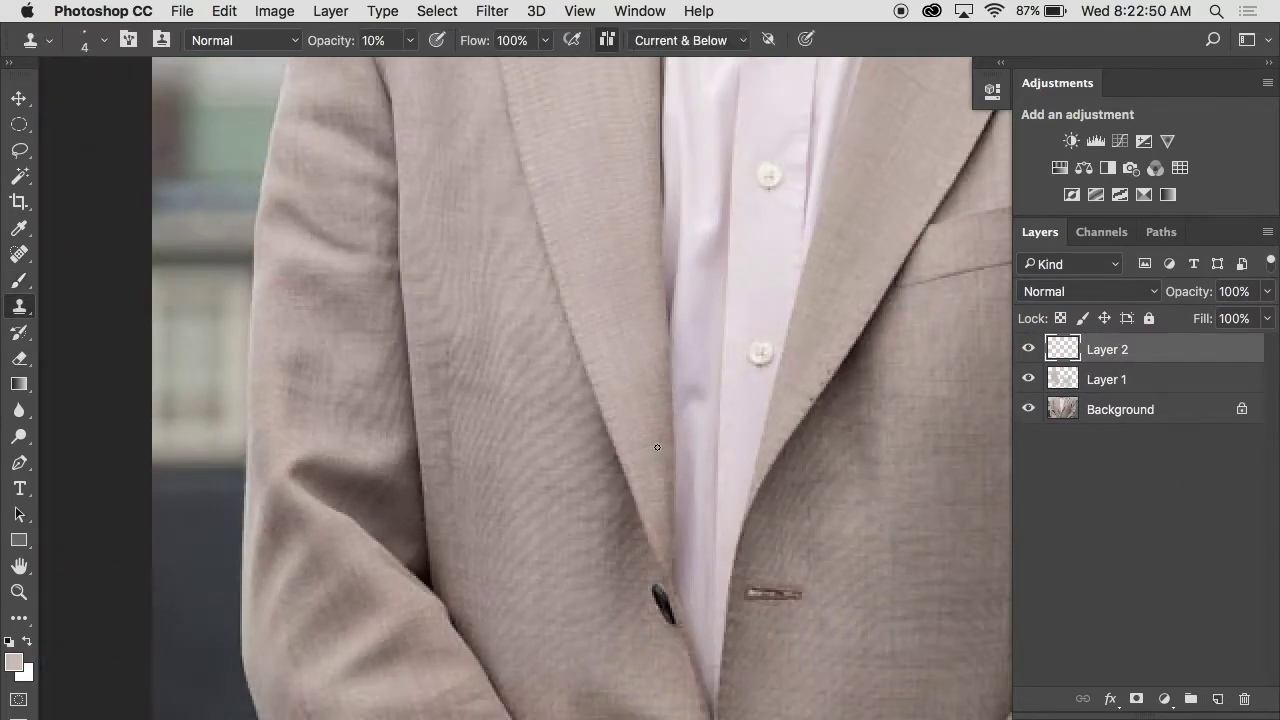
key(bracketright)
key(bracketright)
key(bracketright)
key(bracketright)
key(bracketright)
key(bracketright)
key(bracketright)
key(bracketright)
key(bracketright)
- Clone smoother fabric over the rippled jacket front beside the lapel at 10% opacity
alt+click(545, 377)
mouse_move(589, 431)
mouse_down()
mouse_move(597, 506)
mouse_move(600, 446)
mouse_move(608, 503)
mouse_move(609, 437)
mouse_move(594, 437)
mouse_move(594, 497)
mouse_up()
alt+click(577, 497)
alt+click(527, 323)
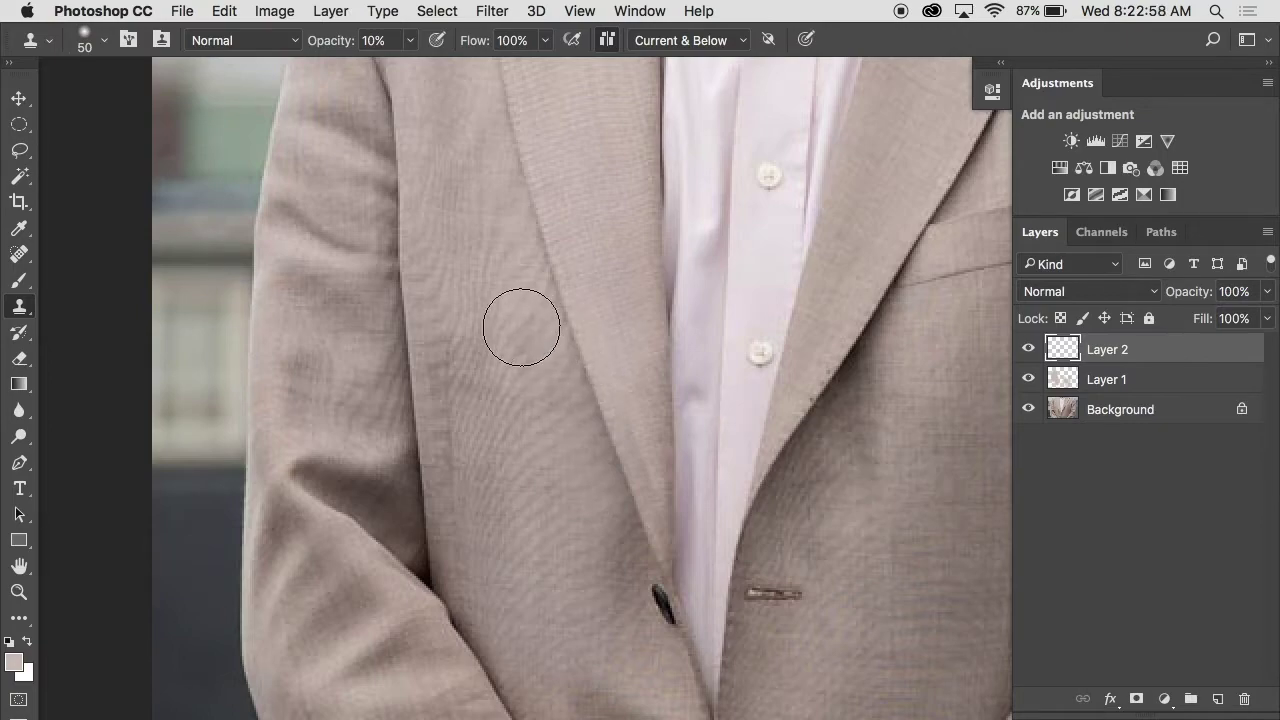
drag(477, 407, 477, 465)
- Raise the Clone Stamp opacity to 50% and clone fabric over the ripples on the jacket front near the sleeve seam
key(5)
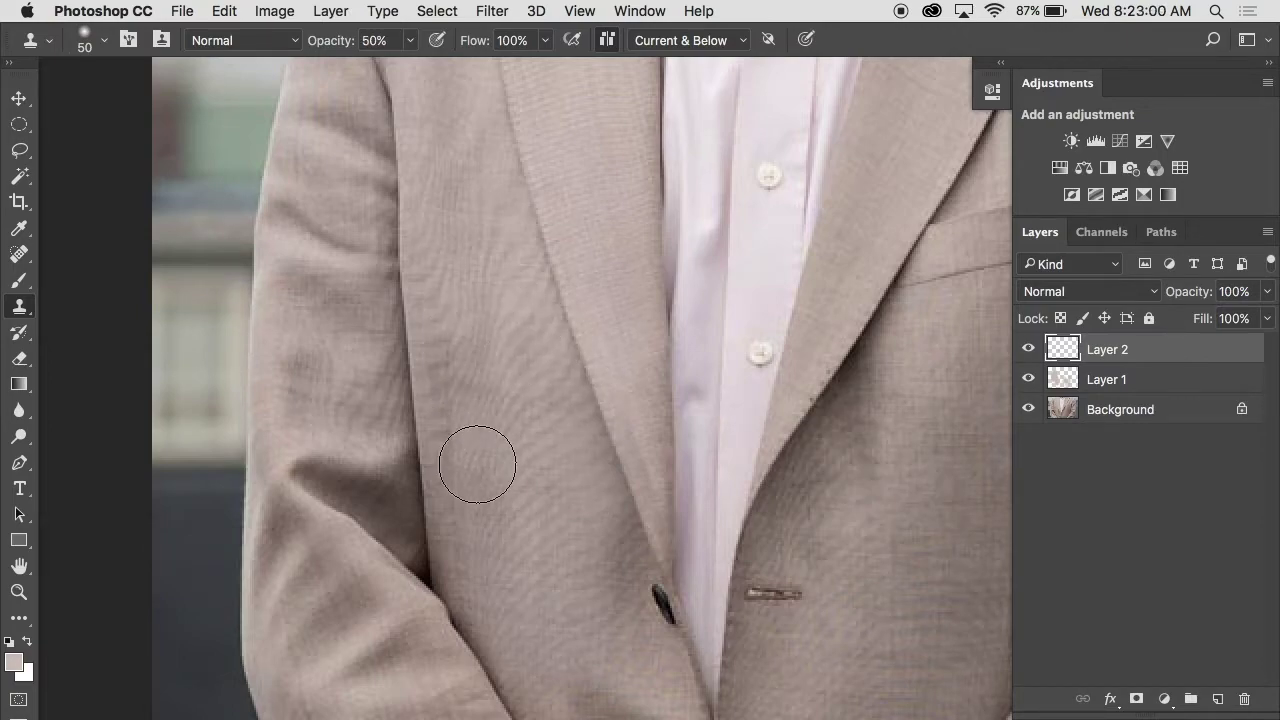
alt+click(477, 466)
mouse_move(472, 382)
mouse_down()
mouse_move(452, 266)
mouse_move(484, 461)
mouse_up()
alt+click(496, 387)
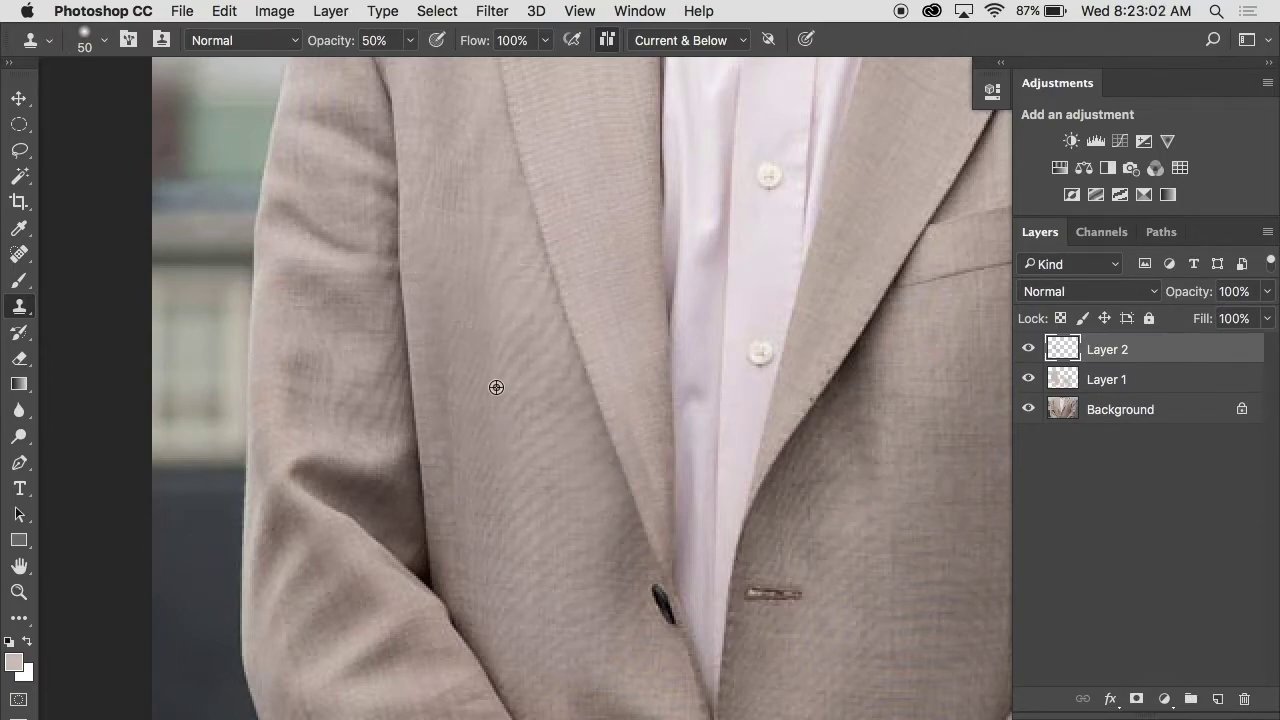
- Clone sampled fabric at 50% opacity over the ripples along the lapel edge and down to the jacket button
drag(511, 387, 541, 551)
alt+click(521, 390)
mouse_move(488, 380)
mouse_down()
mouse_move(516, 264)
mouse_move(564, 454)
mouse_up()
alt+click(517, 321)
drag(478, 323, 471, 271)
alt+click(511, 273)
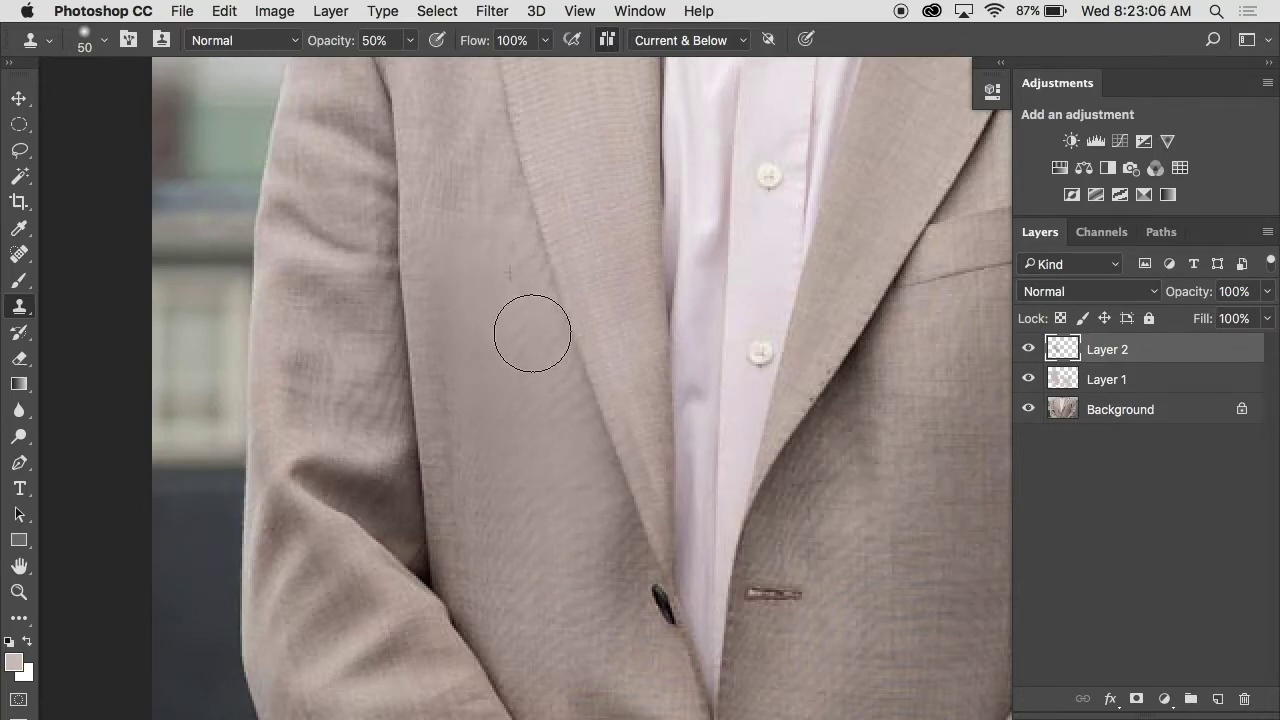
mouse_move(534, 334)
mouse_down()
mouse_move(573, 576)
mouse_move(575, 519)
mouse_move(656, 582)
mouse_up()
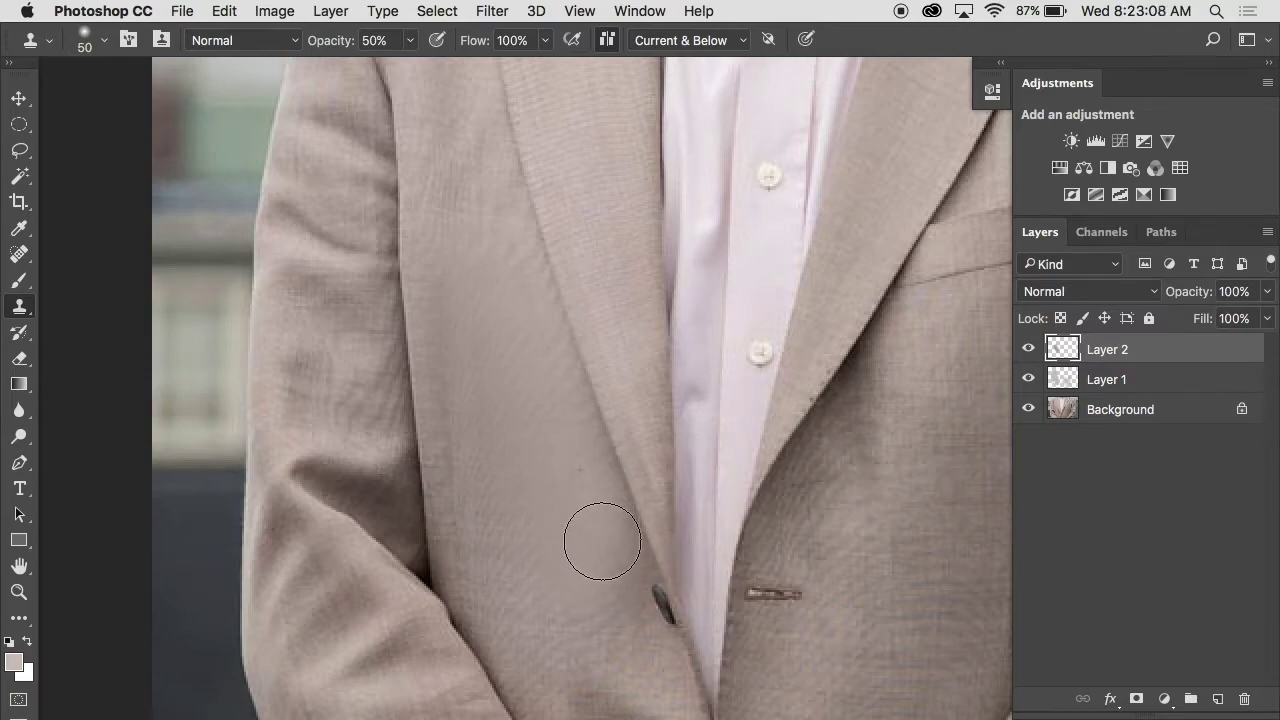
- Delete Layer 2 and take the photo out of full-screen view
drag(1130, 350, 1245, 690)
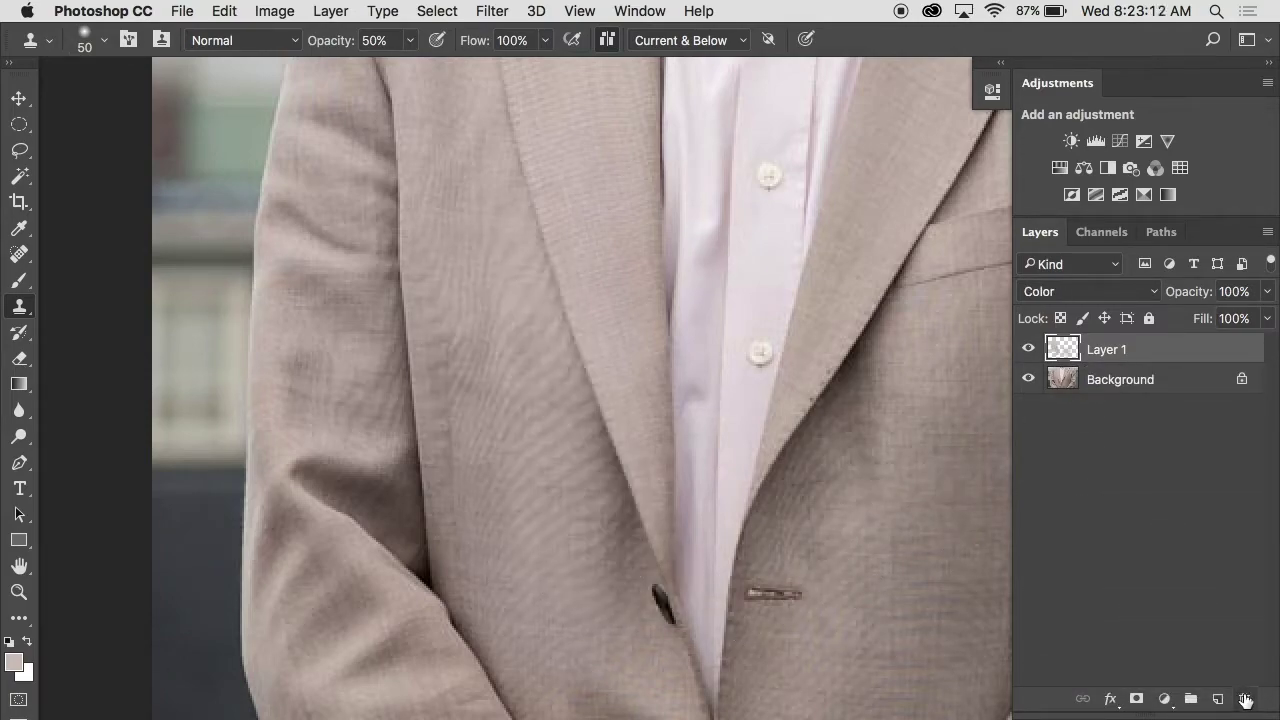
key(f)
key(f)
key(f)
- Switch to Finder and open SineWaves.psd in Photoshop in full-screen view
click(754, 244)
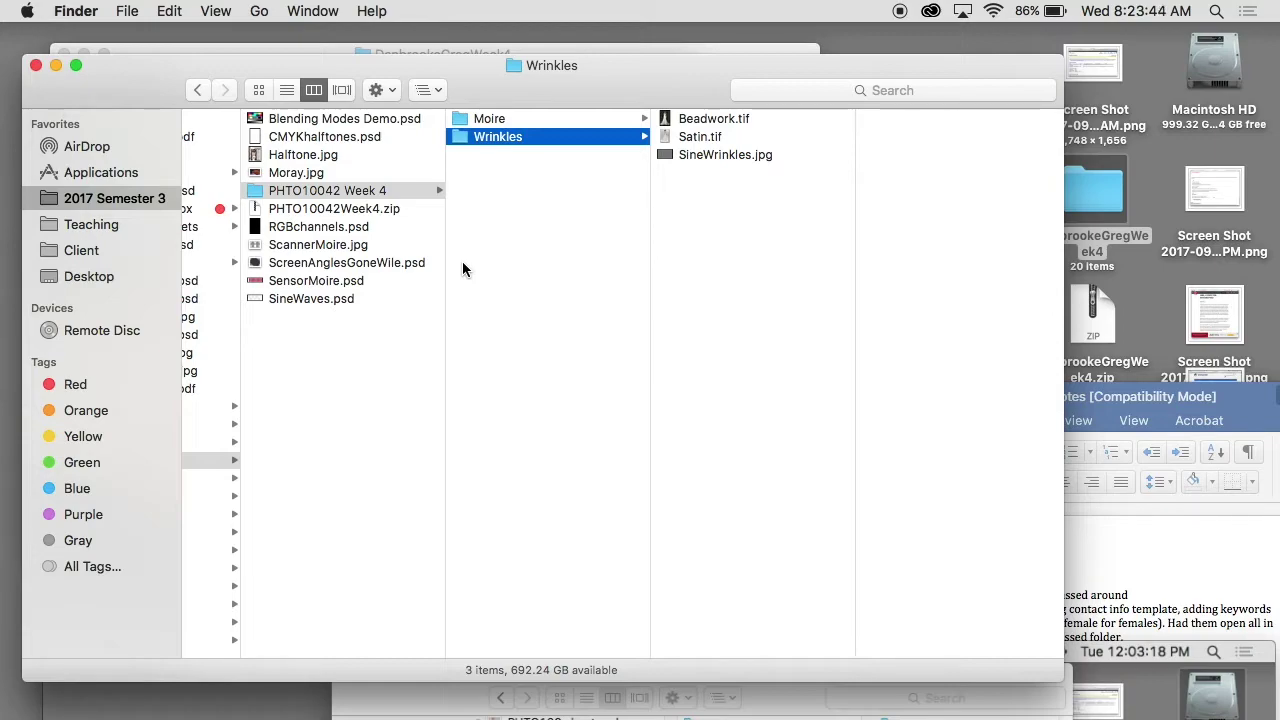
double_click(313, 297)
key(f)
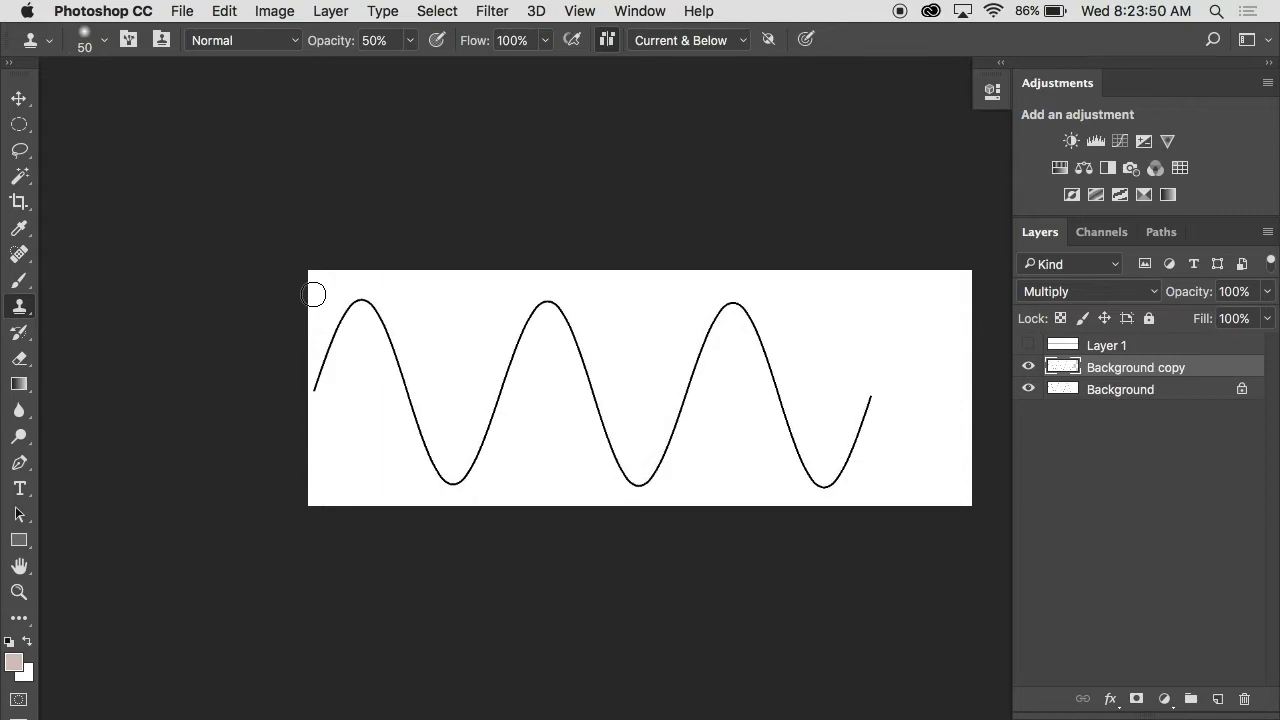
- Move the Background copy wave sideways by half a wavelength and show Layer 1 with the flat line
key(v)
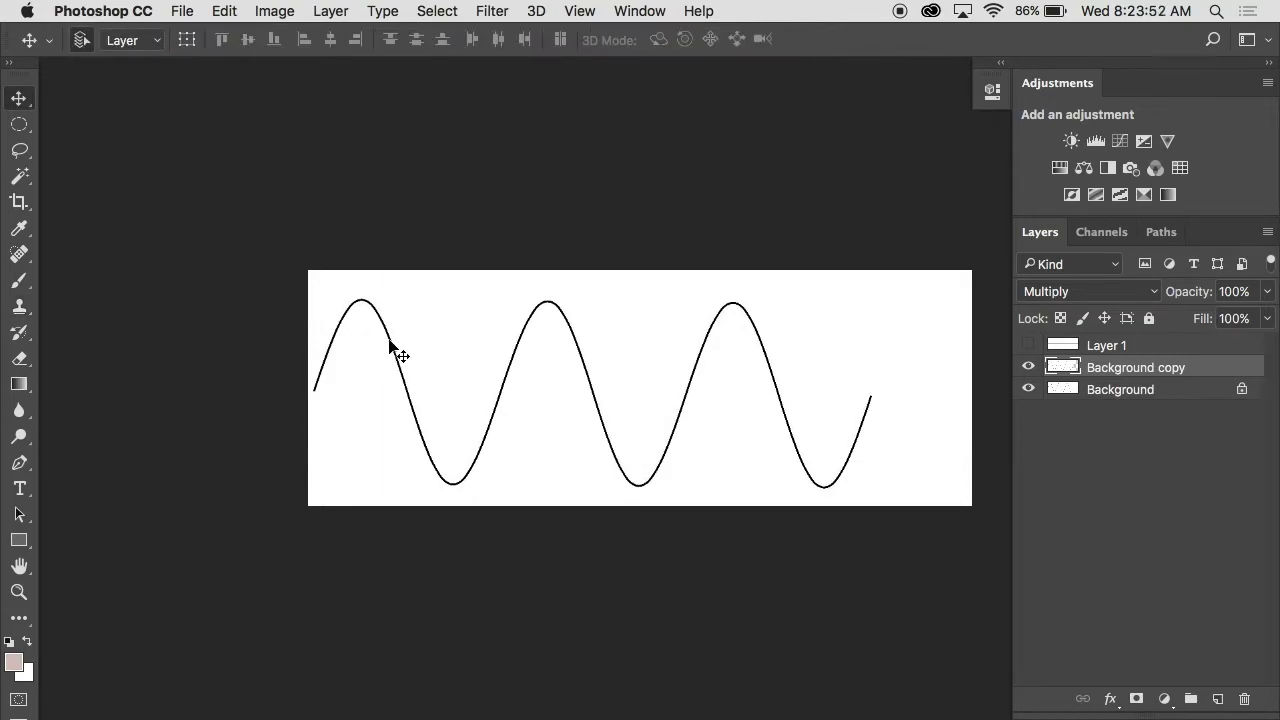
drag(390, 343, 479, 341)
scroll(480, 341, right, 3)
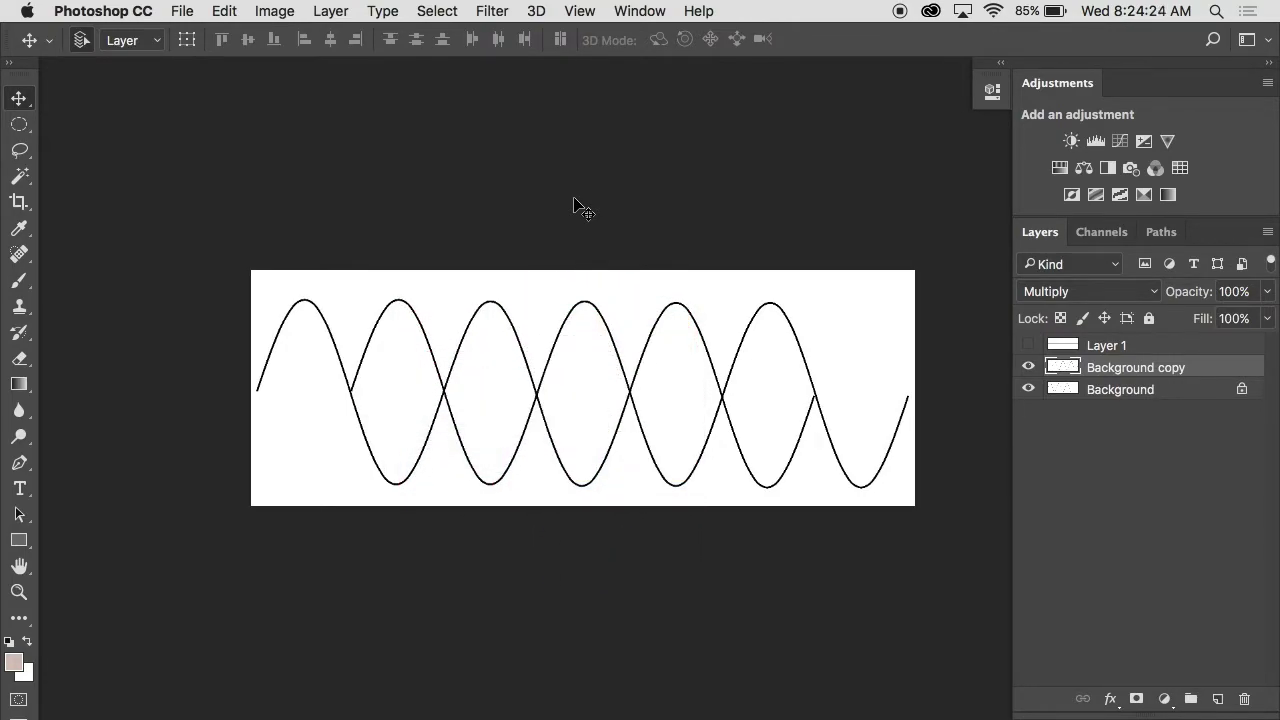
click(1030, 344)
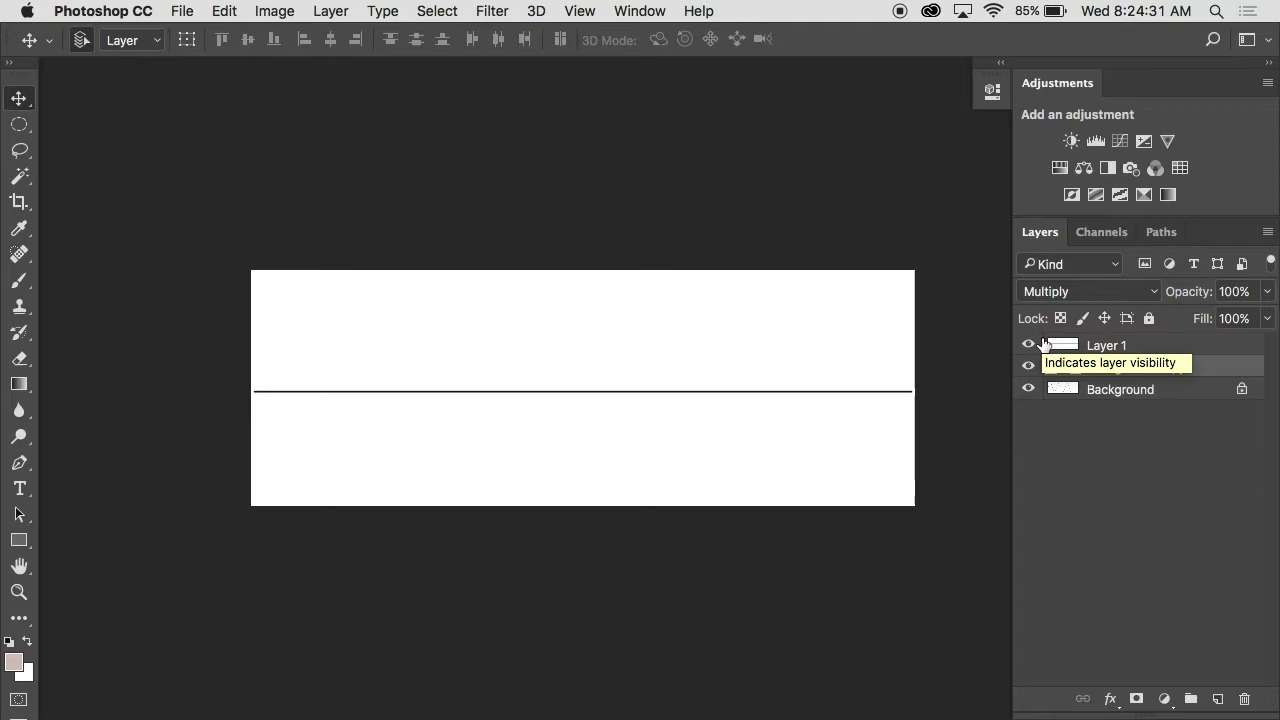
- Close the sine wave document without saving the changes
key(super+w)
key(d)
key(f)
key(f)
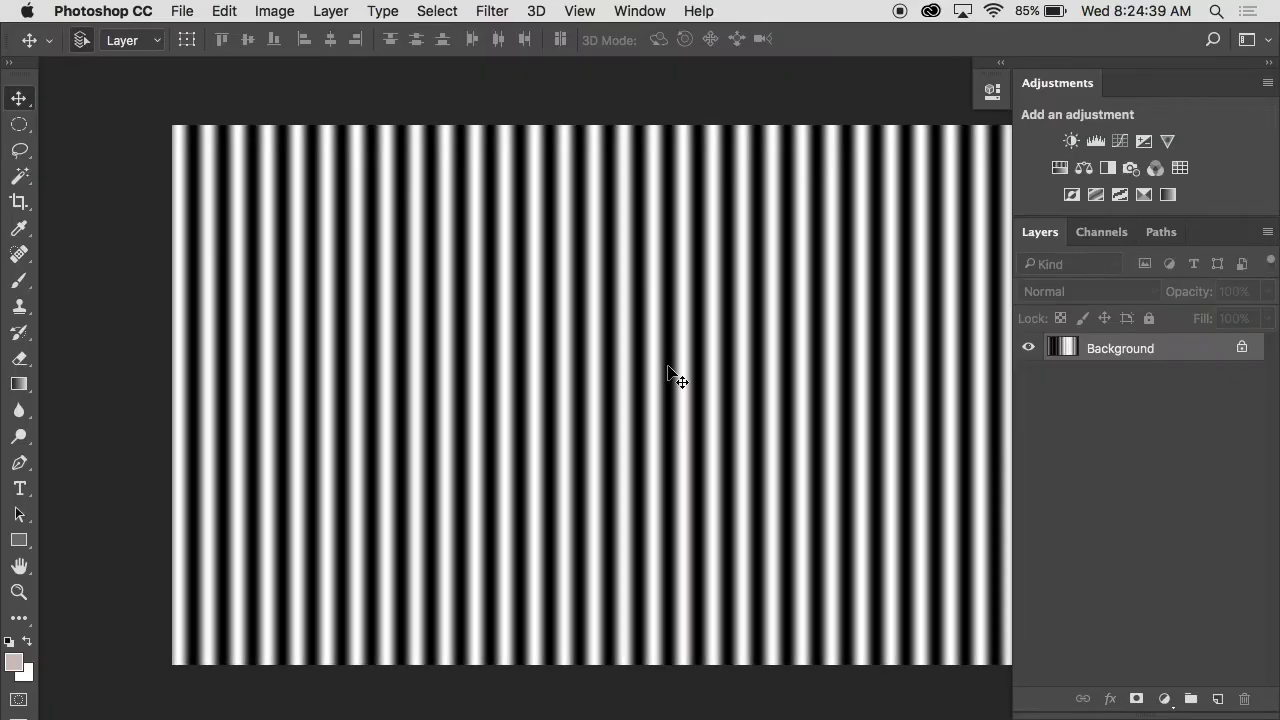
scroll(670, 374, right, 2)
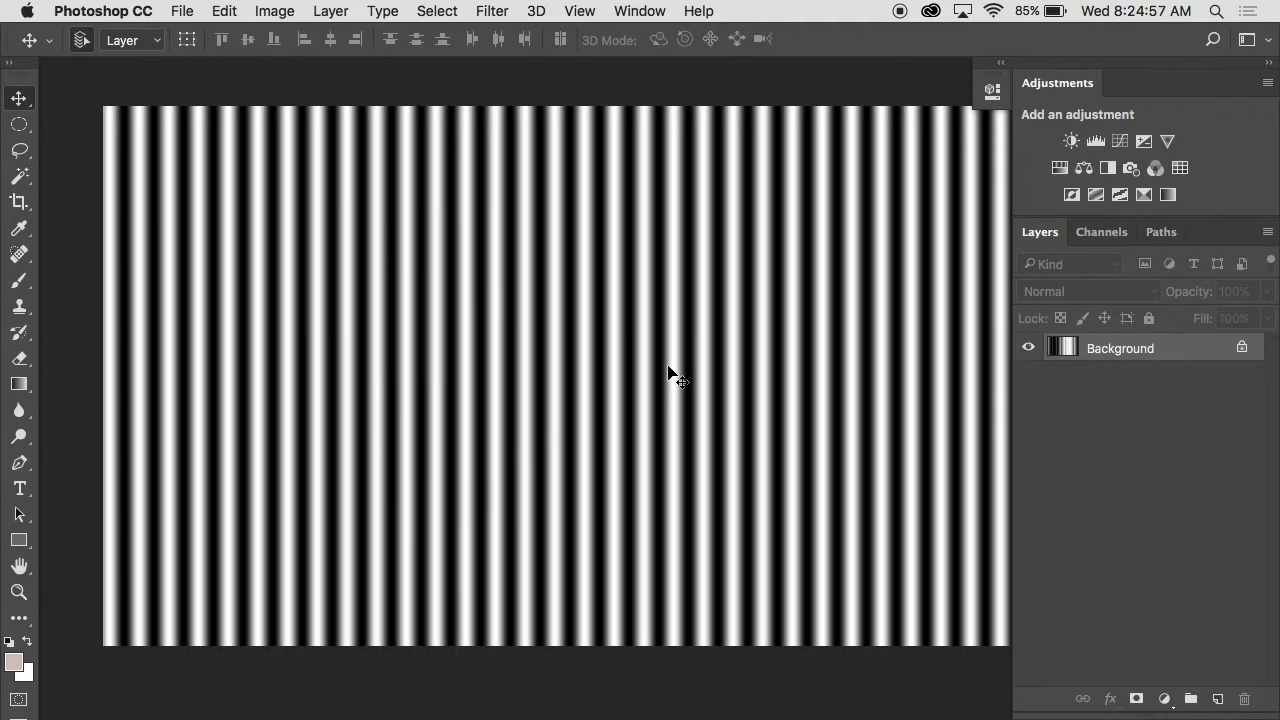
- Add a new layer above the striped background and enlarge the Clone Stamp brush to 250 pixels
click(1215, 698)
key(s)
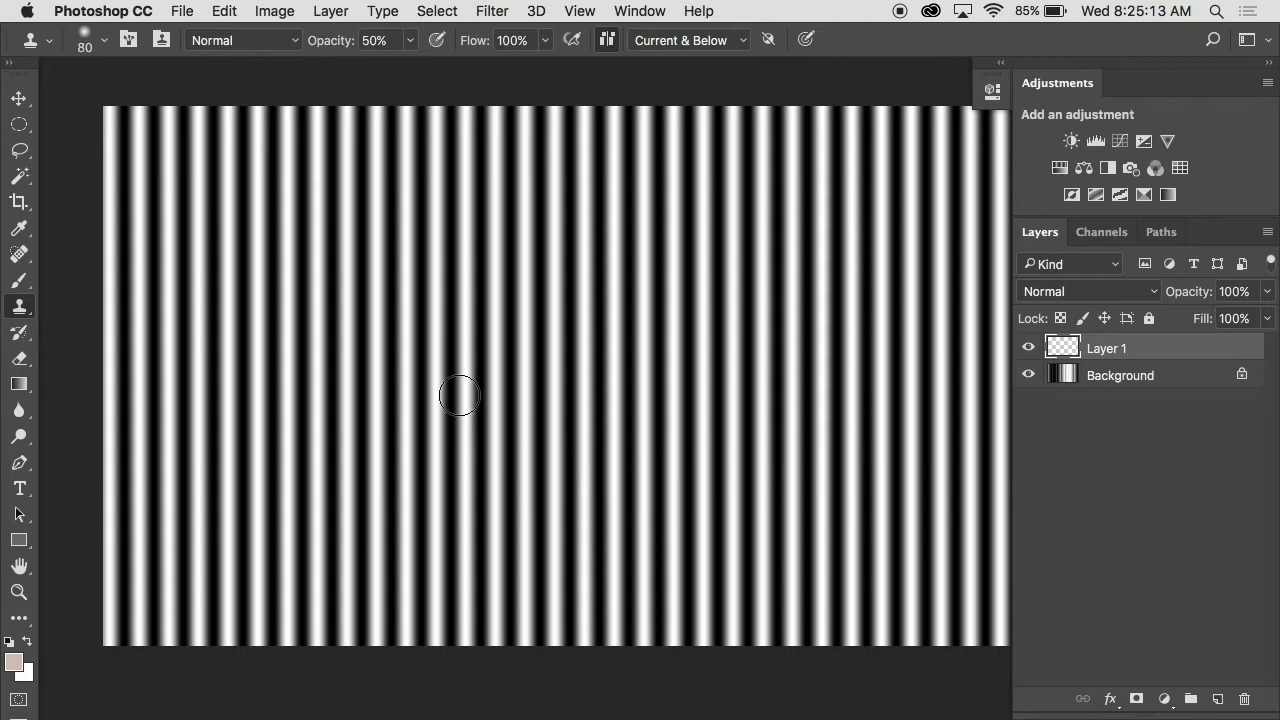
key(bracketright)
key(bracketright)
key(bracketright)
key(bracketright)
key(bracketright)
key(bracketright)
key(bracketright)
key(bracketright)
key(bracketright)
key(bracketright)
- Clone the stripes out of phase over the middle of the pattern at 50% opacity and undo the strokes
key(alt)
mouse_move(526, 351)
mouse_down()
mouse_move(512, 442)
mouse_move(505, 300)
mouse_up()
key(super+alt+z)
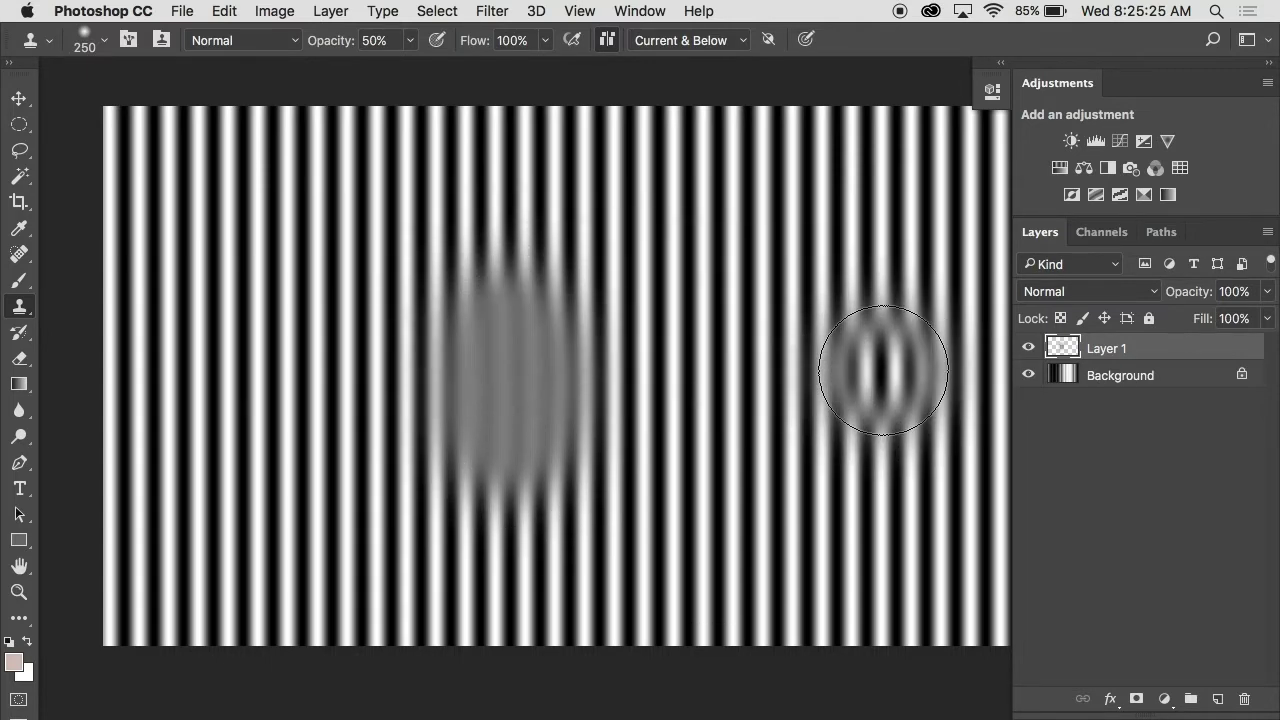
key(super+alt+z)
key(super+shift+z)
key(super+alt+z)
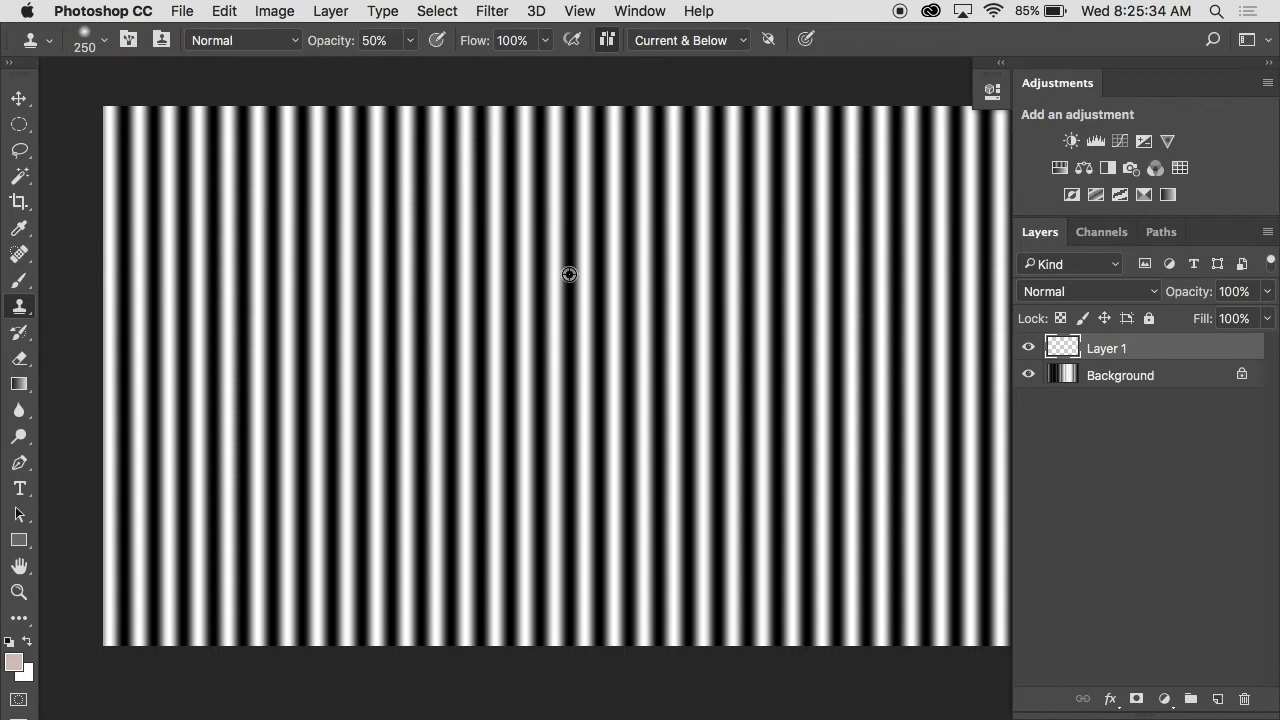
- Try one out-of-phase clone dab on the right part of the stripes, undo it and close the document without saving
mouse_move(569, 274)
mouse_down()
mouse_move(562, 496)
mouse_move(610, 427)
mouse_move(608, 252)
mouse_move(657, 485)
mouse_move(697, 392)
mouse_move(856, 427)
mouse_up()
key(super+z)
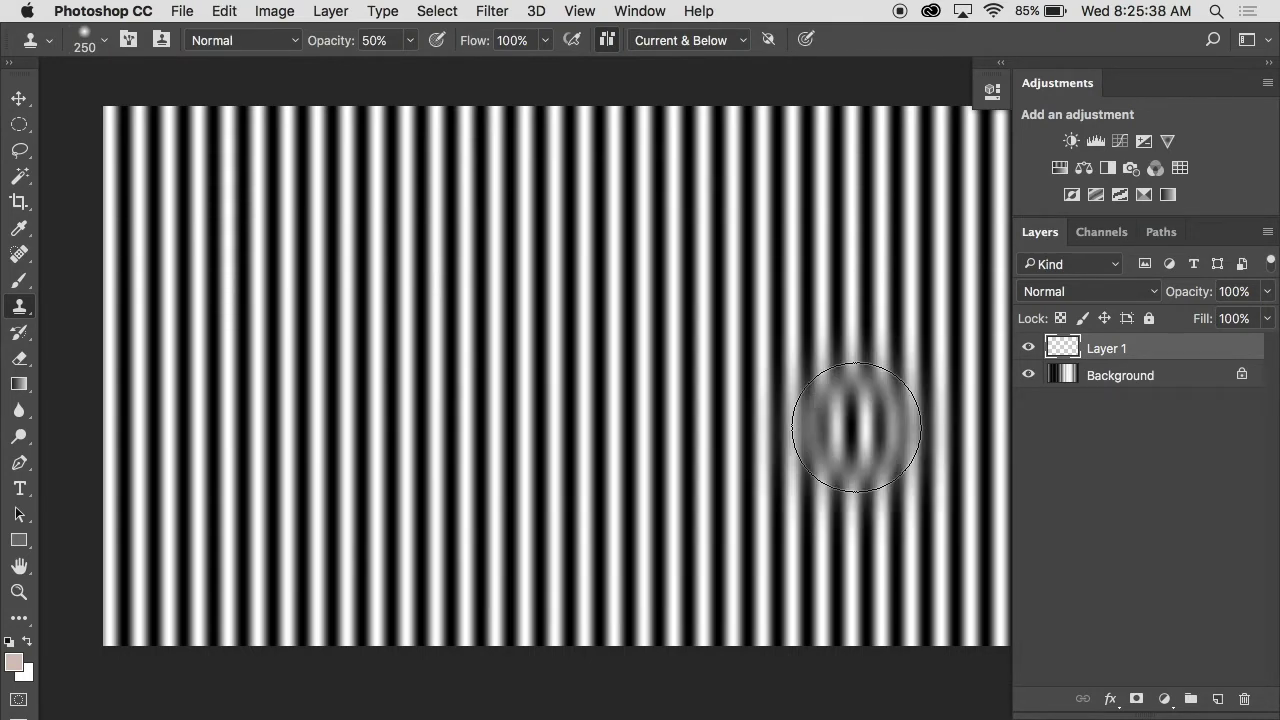
key(d)
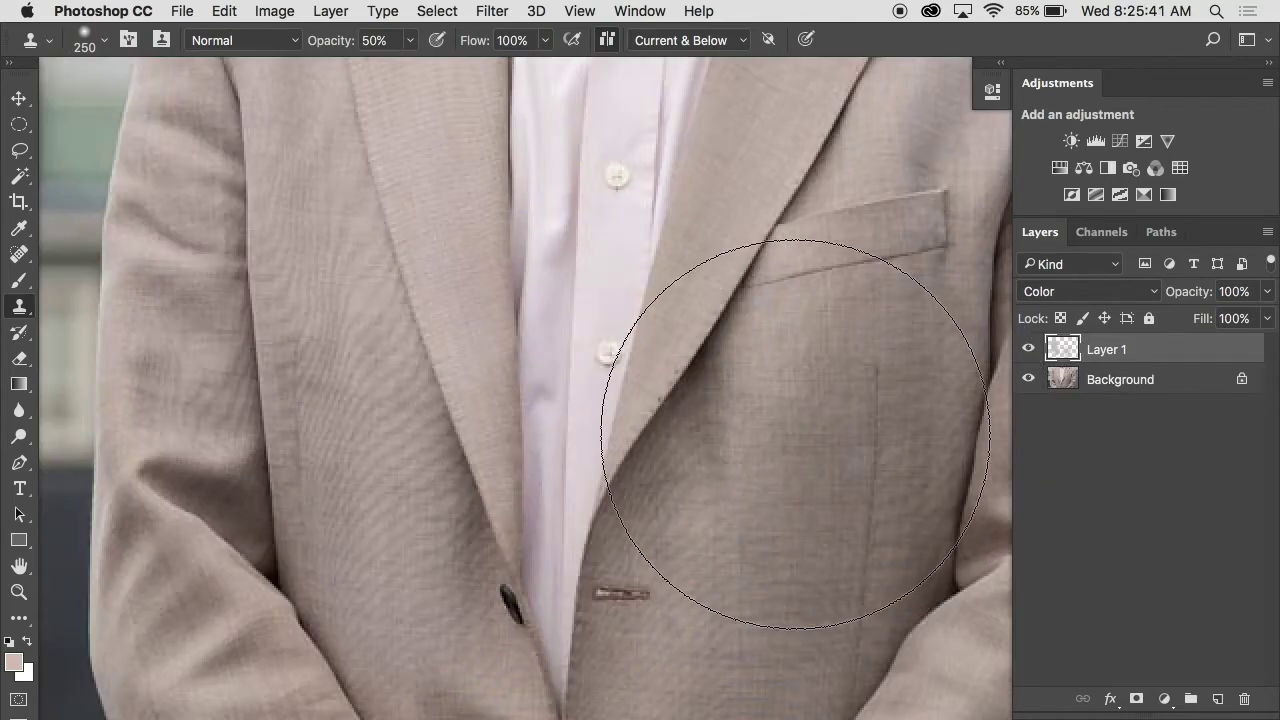
- Add a new layer above Layer 1 in the suit photo and reduce the Clone Stamp brush to 45 pixels
click(1217, 699)
drag(690, 413, 810, 278)
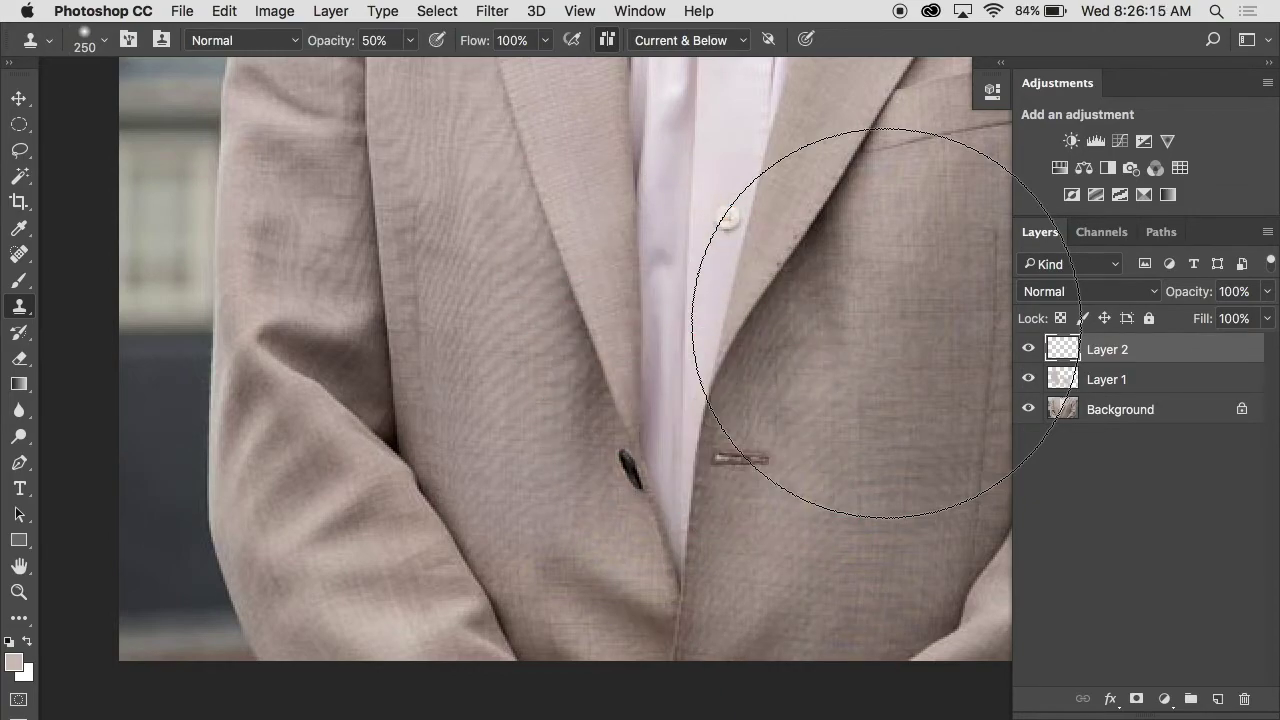
key(bracketleft)
key(bracketleft)
key(bracketleft)
key(bracketleft)
key(bracketleft)
key(bracketleft)
key(bracketleft)
key(bracketleft)
key(bracketleft)
key(bracketleft)
key(bracketleft)
key(bracketleft)
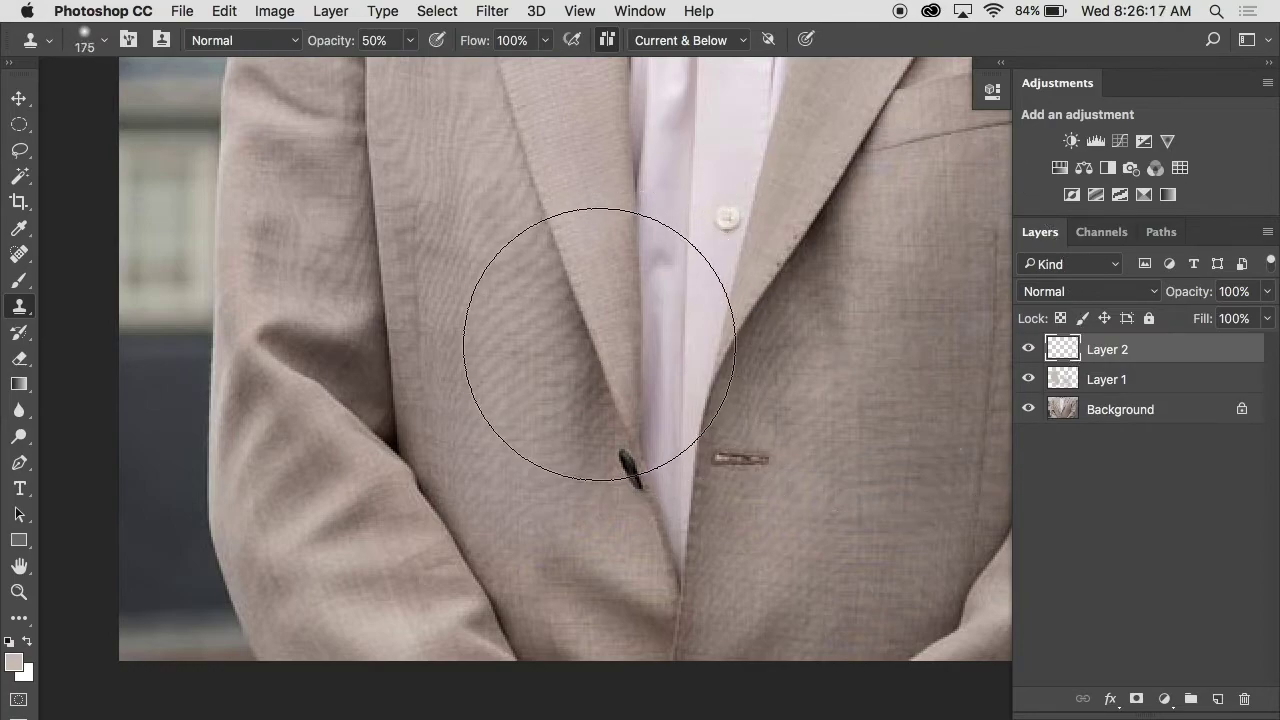
super+click(533, 338)
super+click(533, 338)
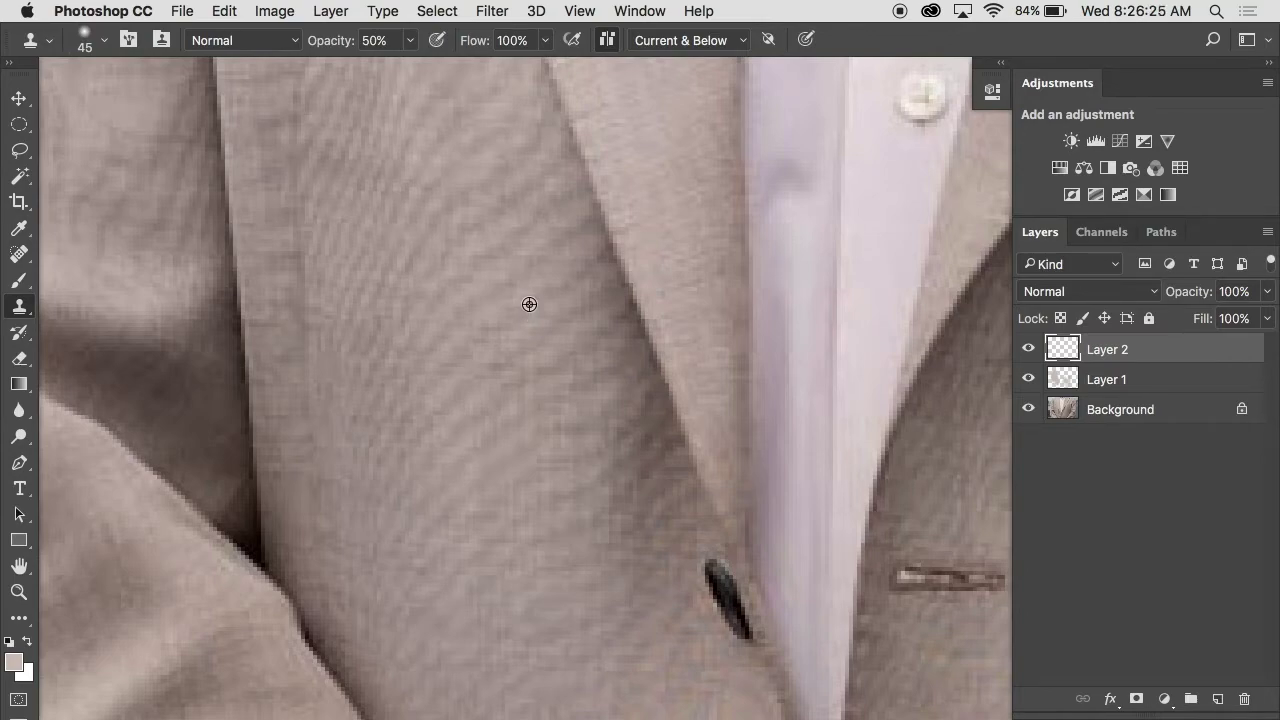
- Sample fabric beside the lapel and clone it down the rippled jacket front at 50% opacity
alt+click(529, 304)
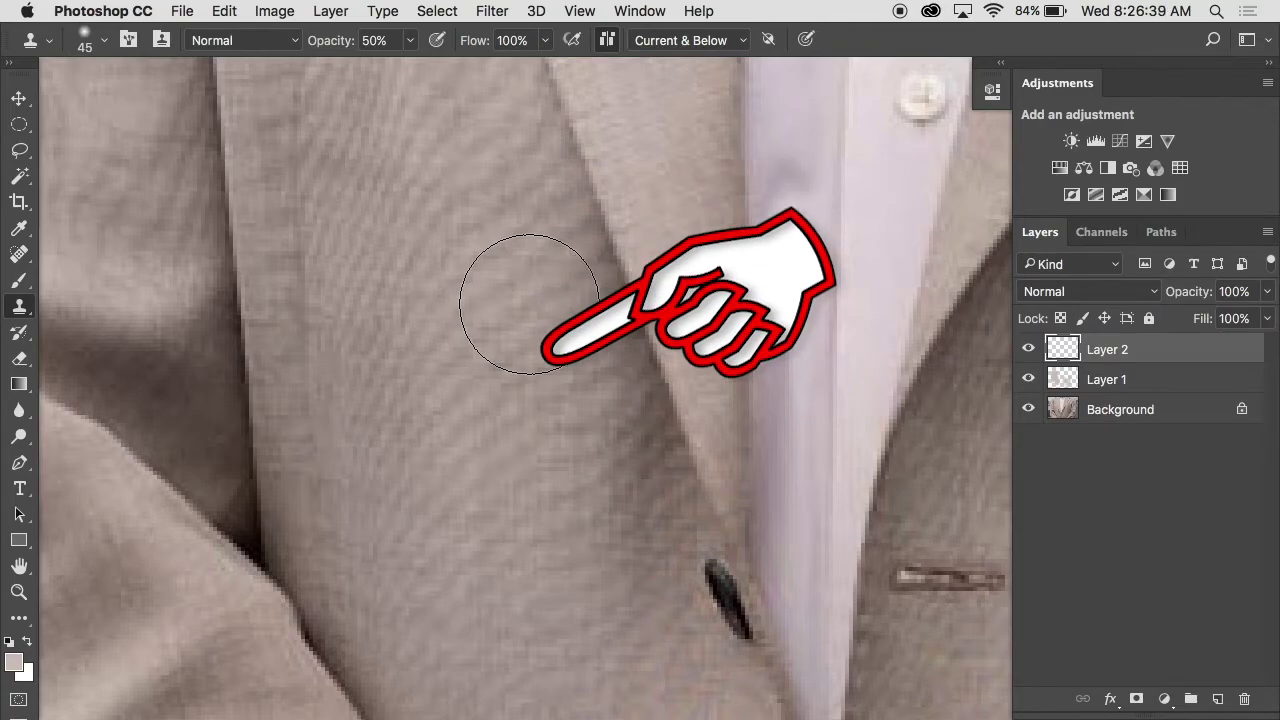
key(alt)
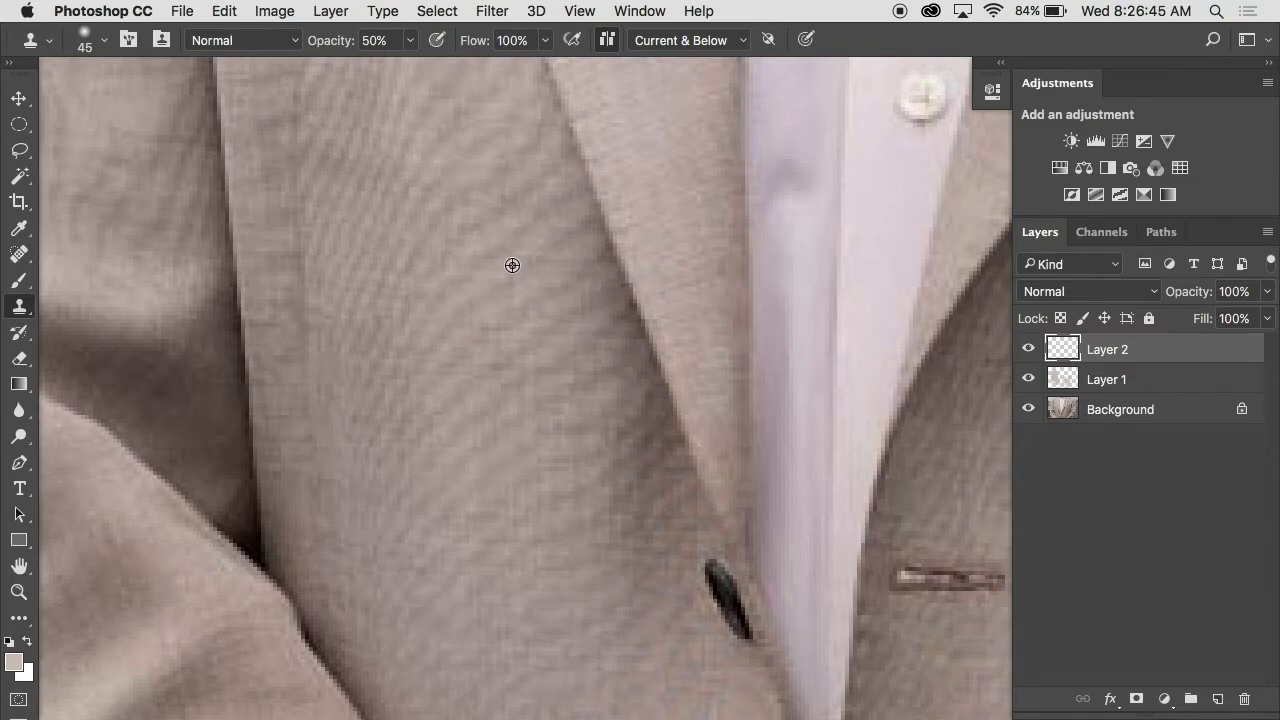
alt+click(509, 260)
drag(509, 260, 541, 388)
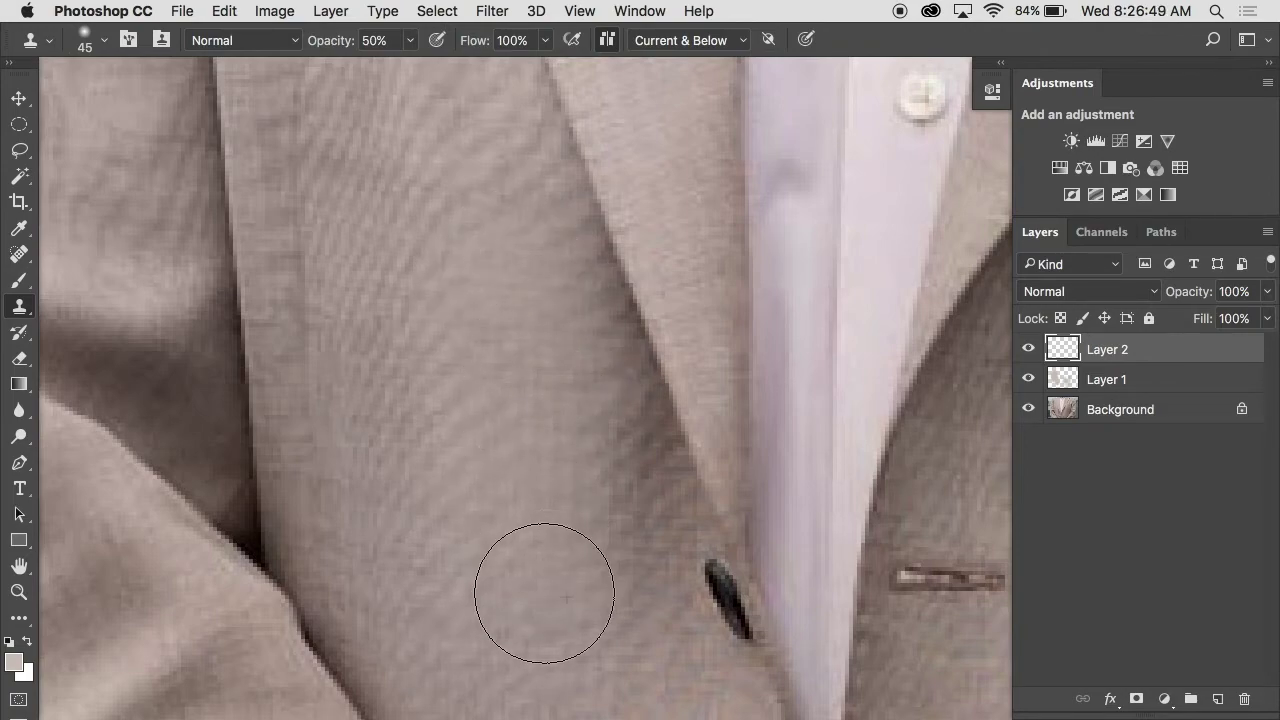
click(706, 667)
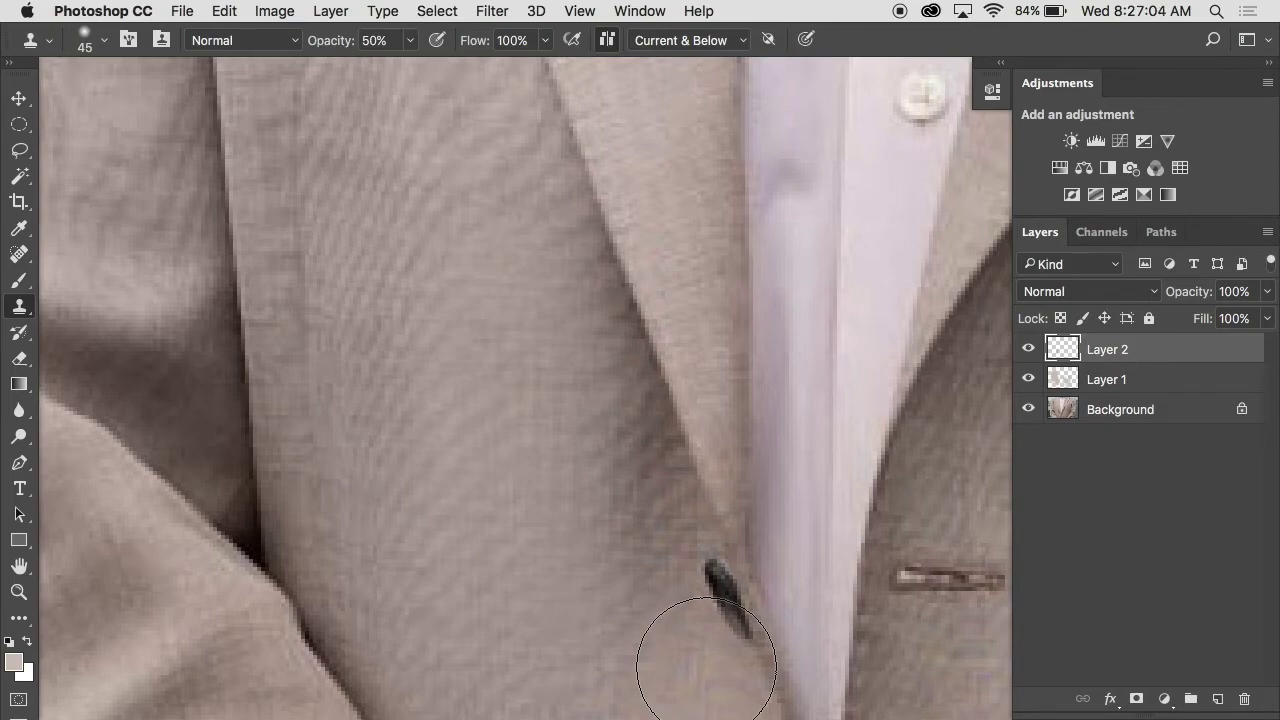
- Reduce the Clone Stamp brush to 30 pixels and clone fabric over the ripples higher up the jacket front beside the lapel
key(space)
mouse_move(569, 448)
mouse_down()
mouse_move(695, 505)
mouse_move(694, 283)
mouse_up()
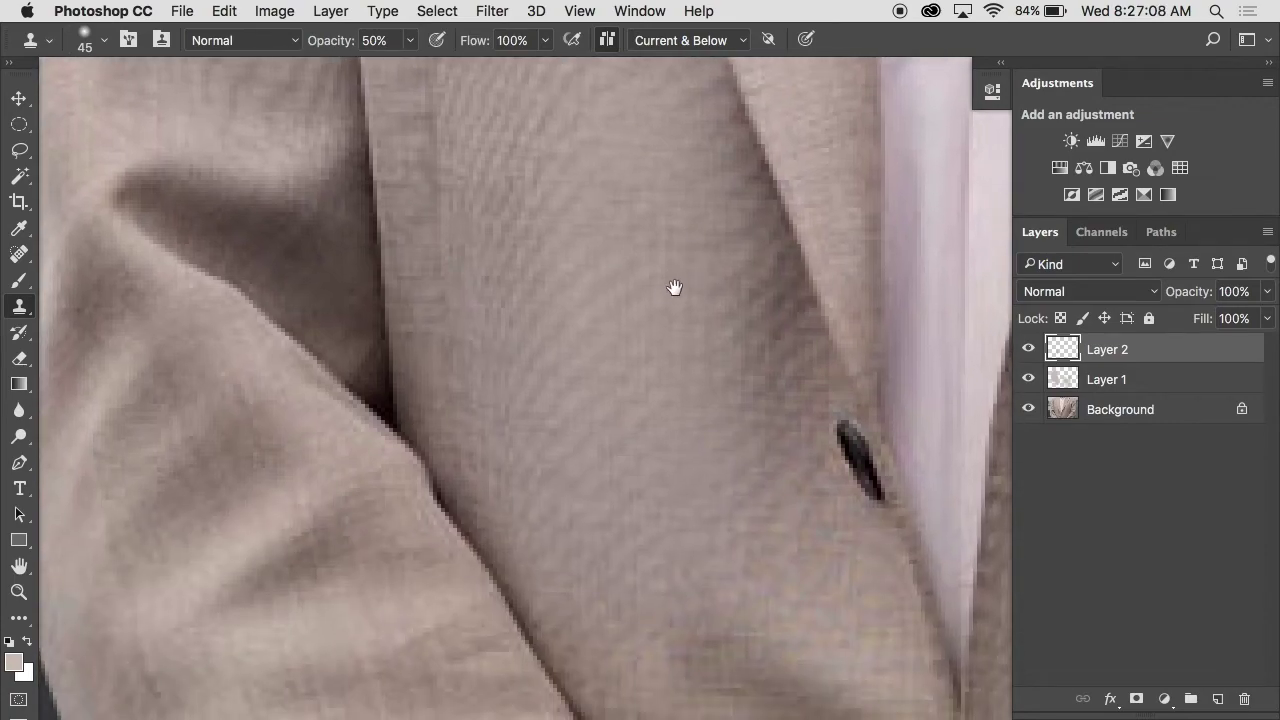
drag(654, 363, 706, 543)
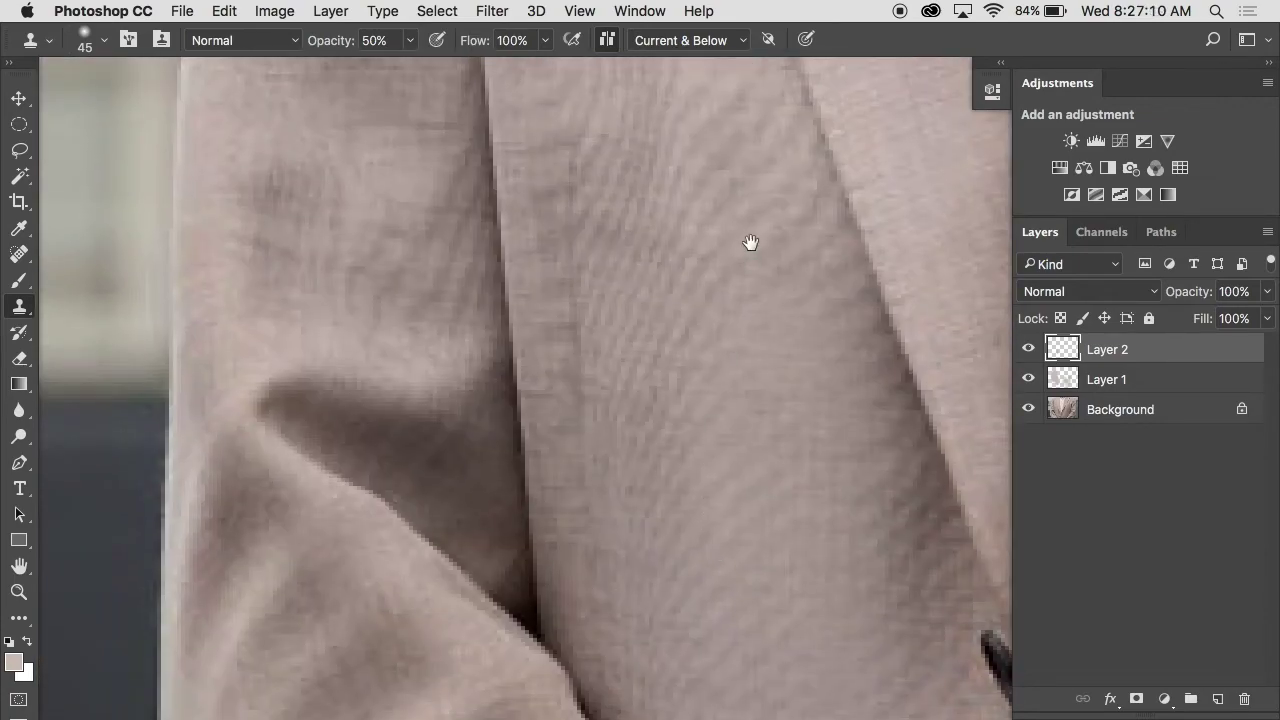
drag(751, 243, 749, 429)
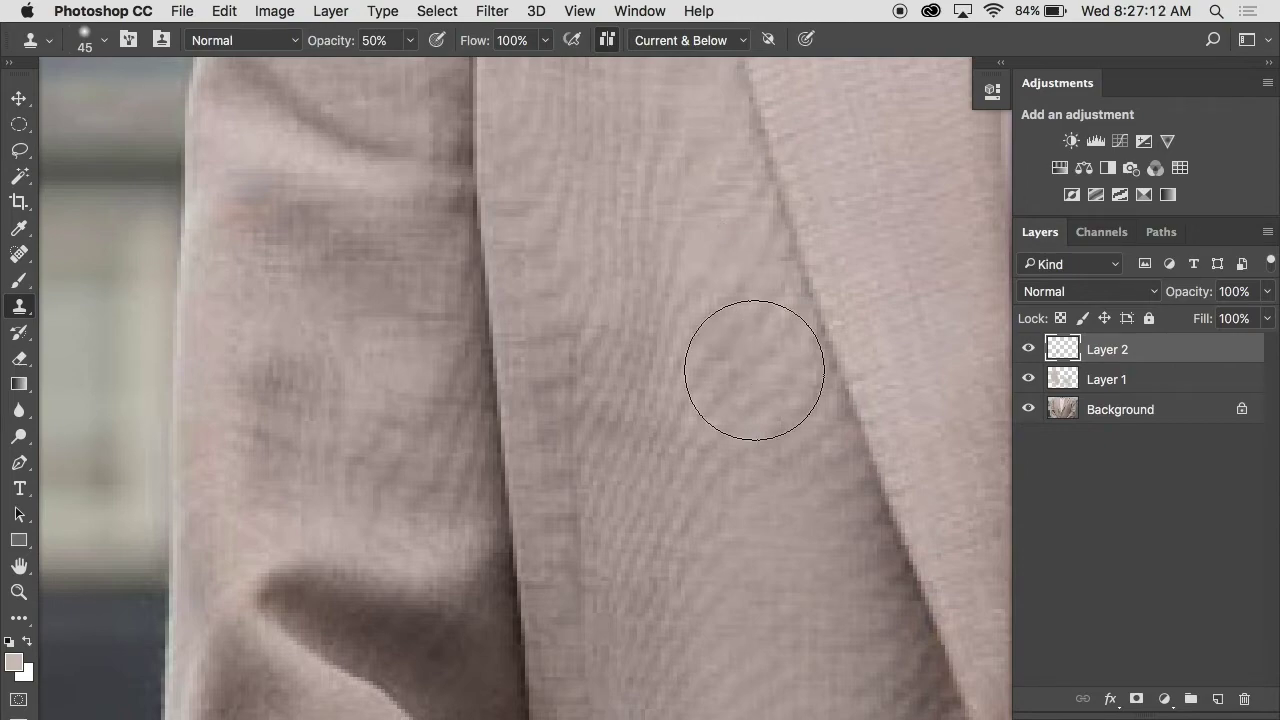
key(bracketleft)
key(bracketleft)
key(bracketleft)
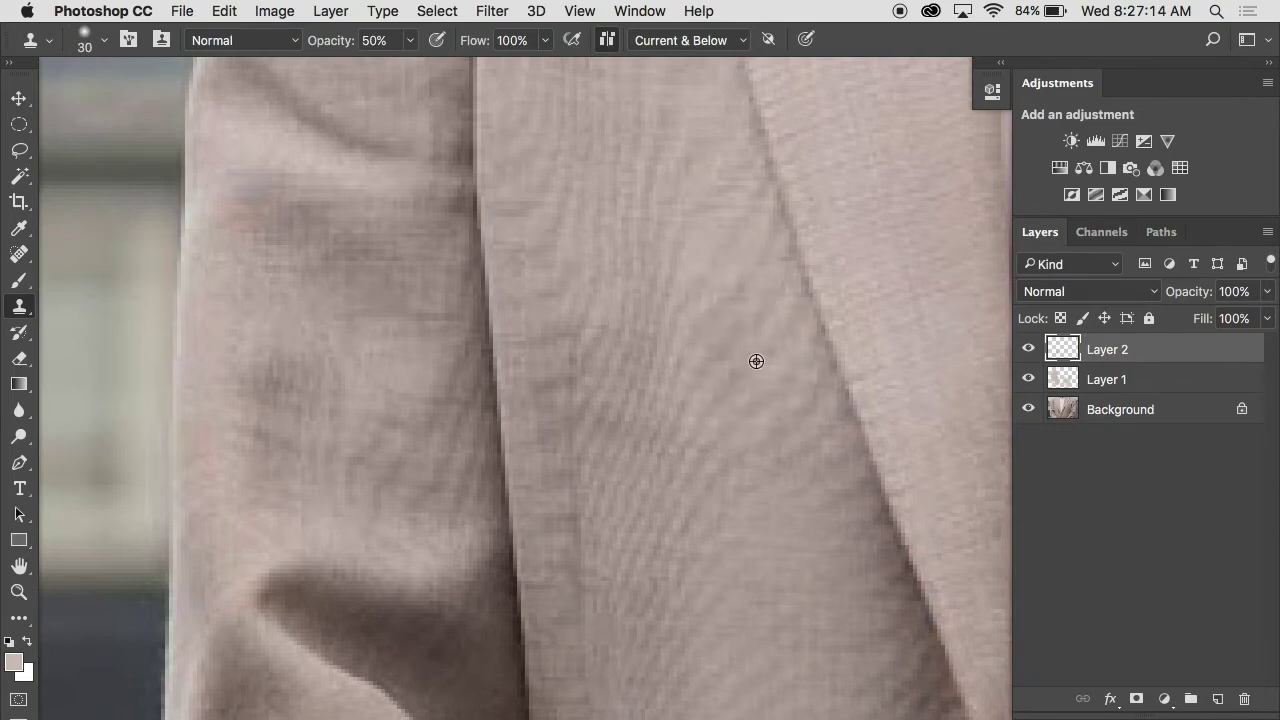
alt+click(739, 315)
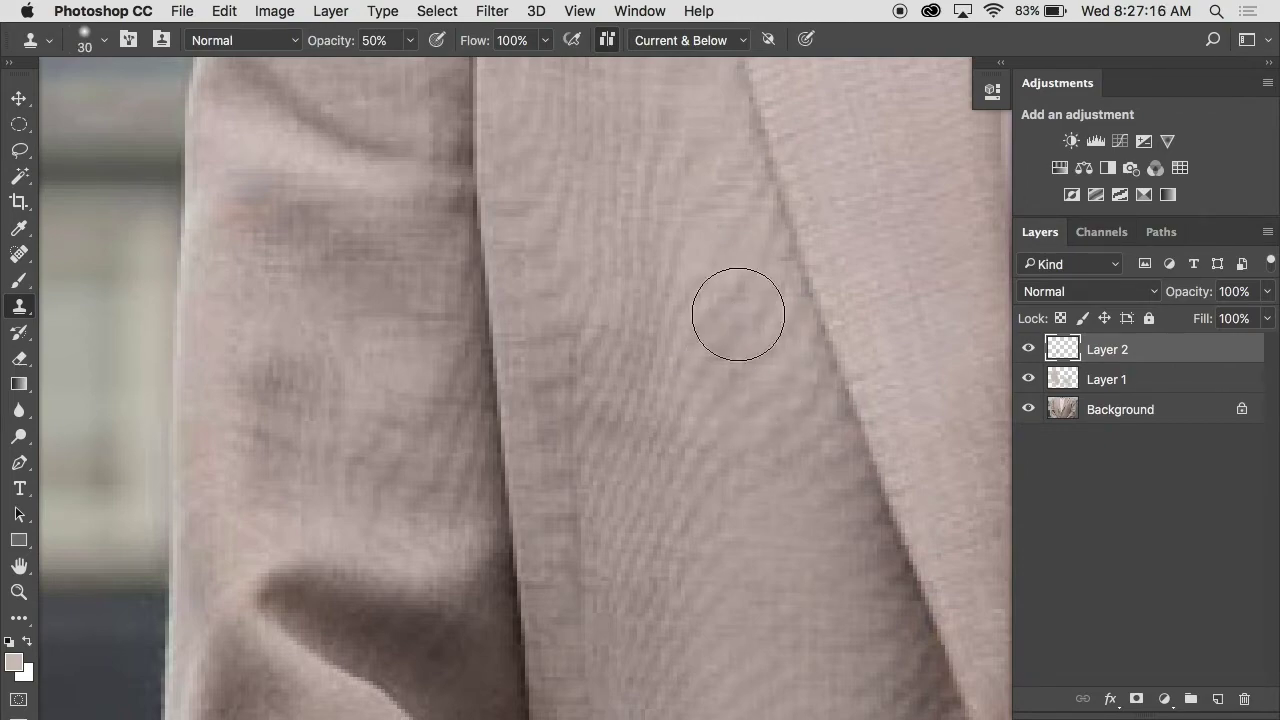
drag(714, 386, 740, 180)
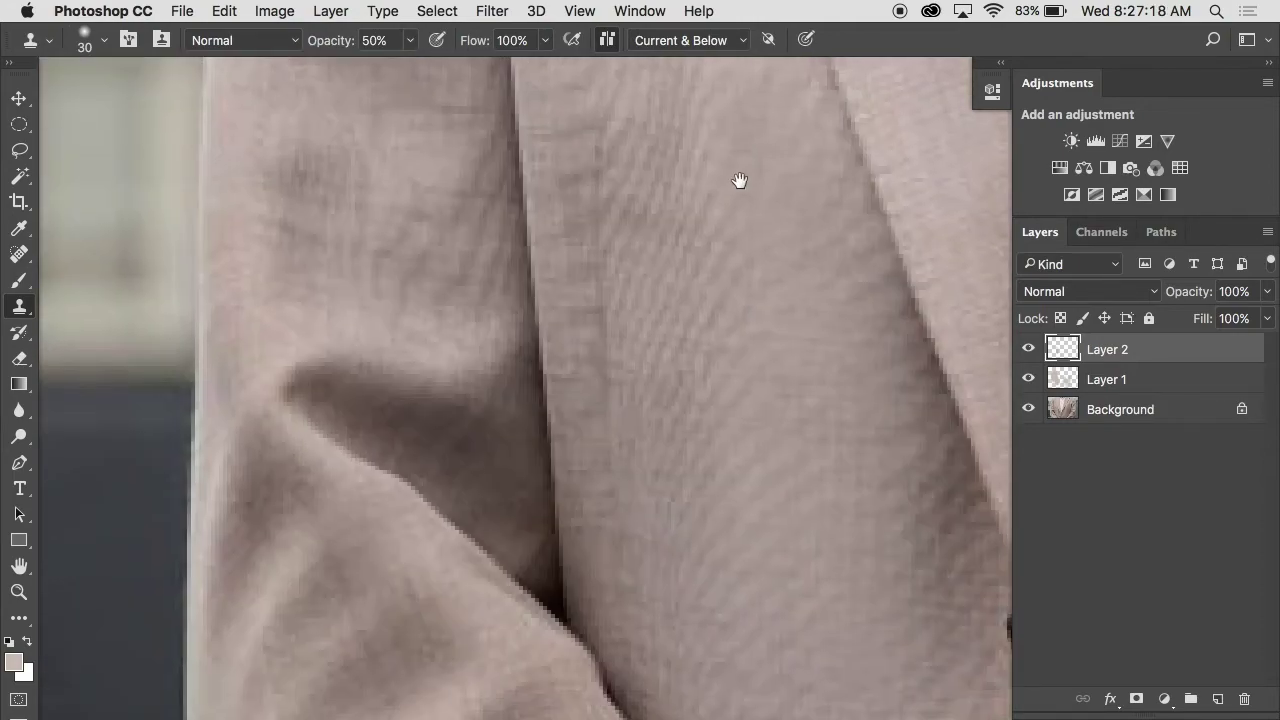
scroll(672, 332, up, 2)
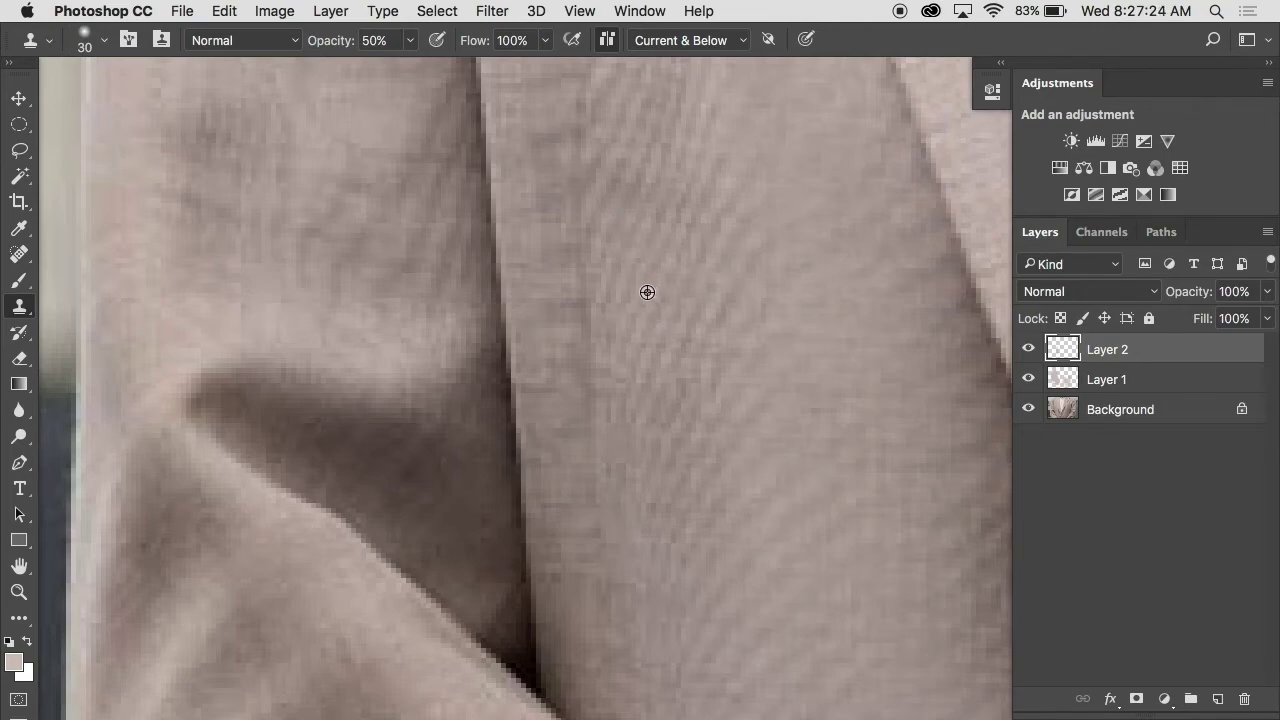
- View the photo at 100% and compare the jacket front with Layer 2 hidden and shown
alt+click(754, 442)
alt+click(754, 442)
alt+click(754, 442)
right_click(754, 441)
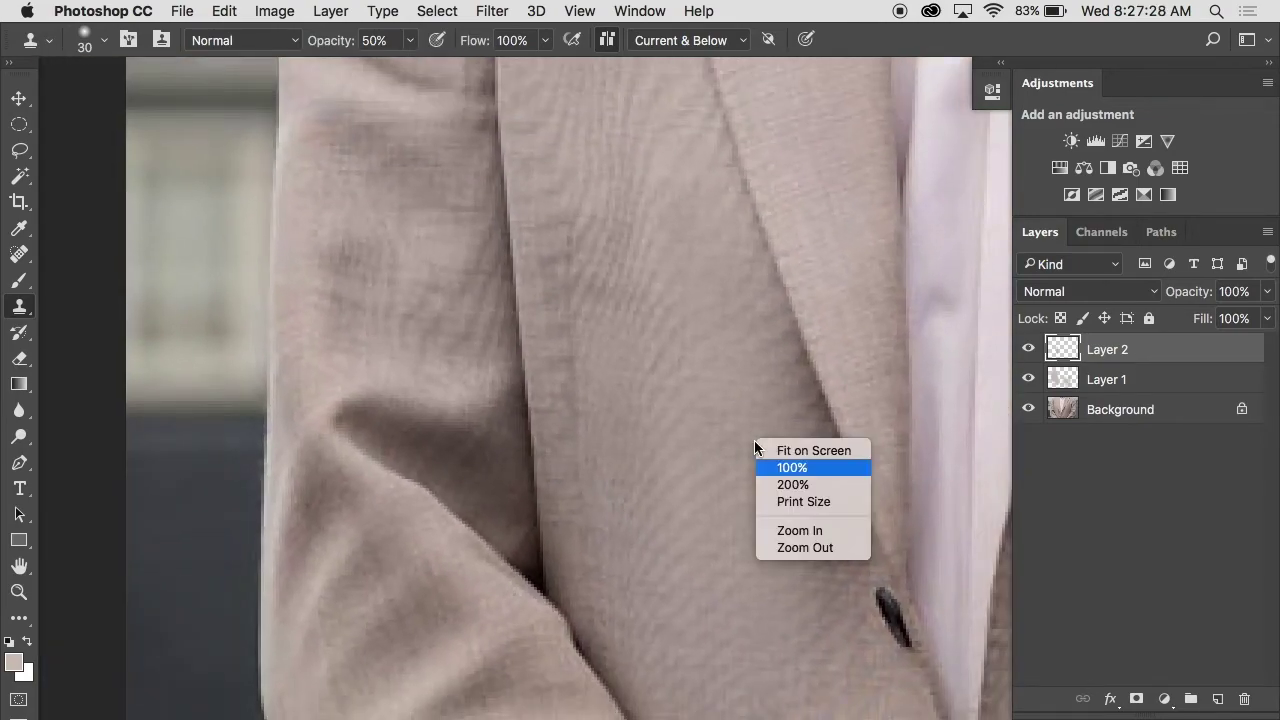
click(792, 467)
click(1032, 349)
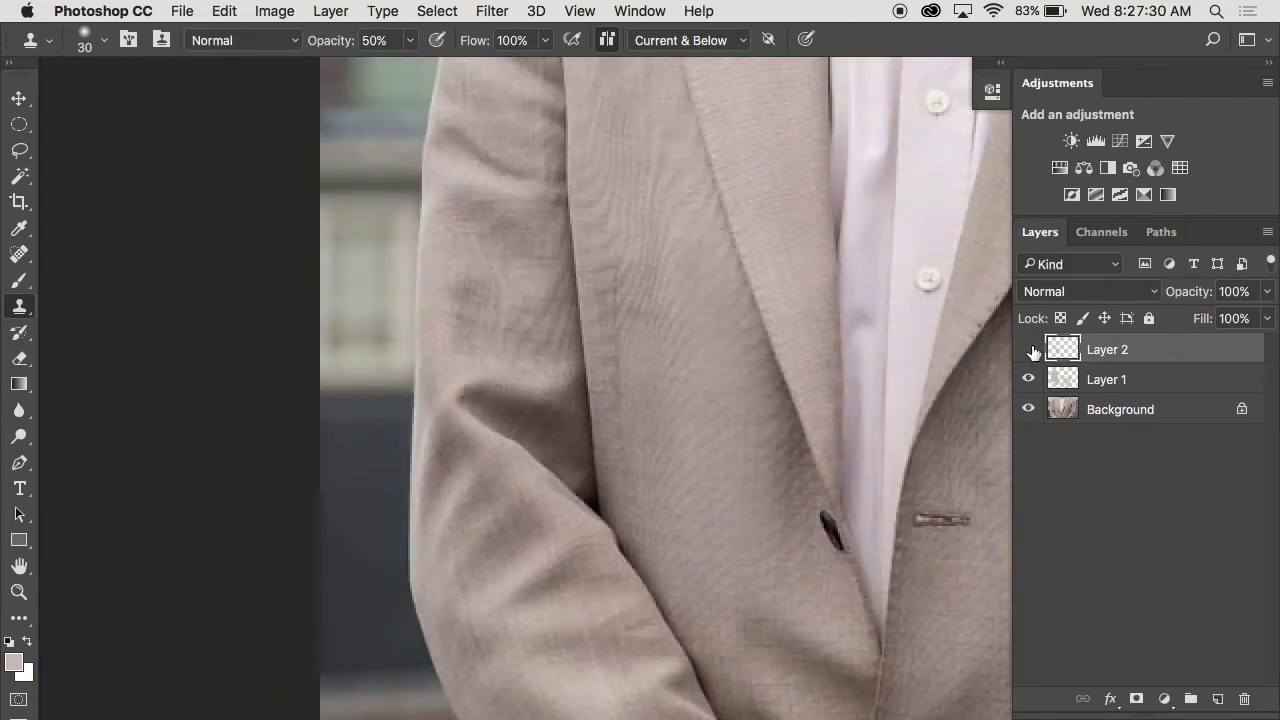
click(1032, 350)
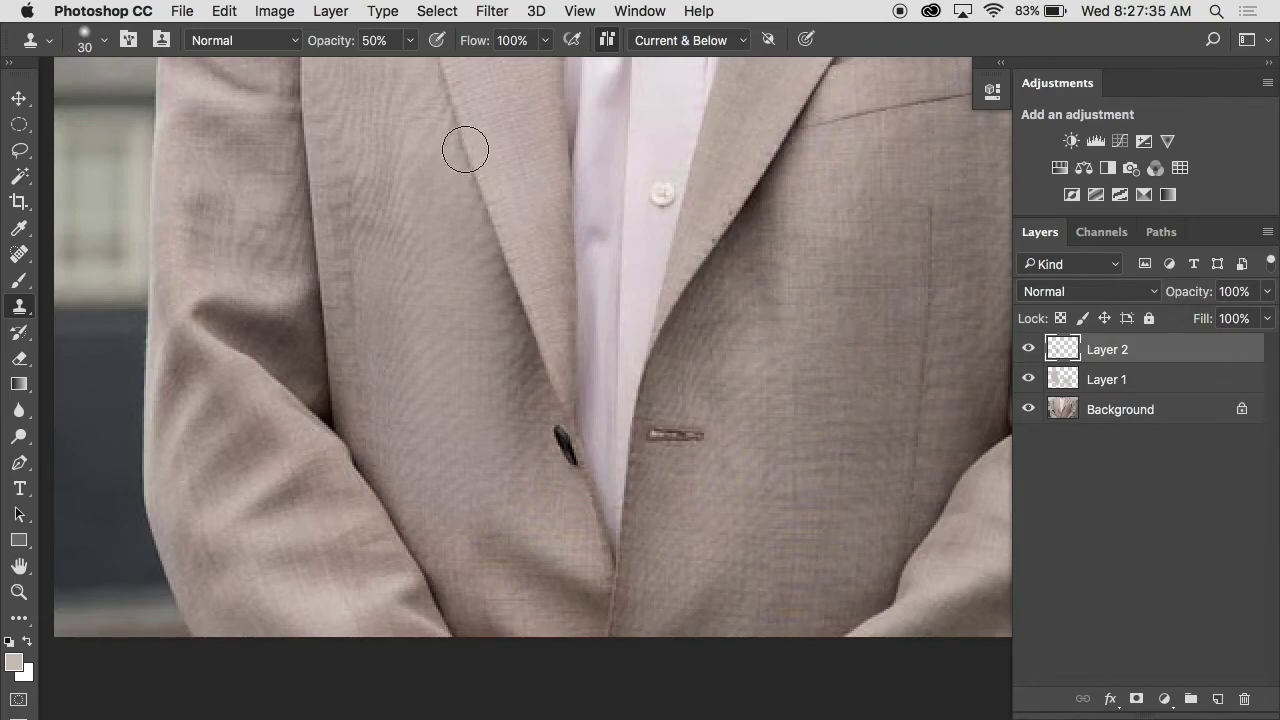
- Try to clone fabric at 50% opacity across the lapel edge from a sample point beside it, comparing before and after, and undo the stroke
super+click(504, 249)
drag(598, 273, 811, 420)
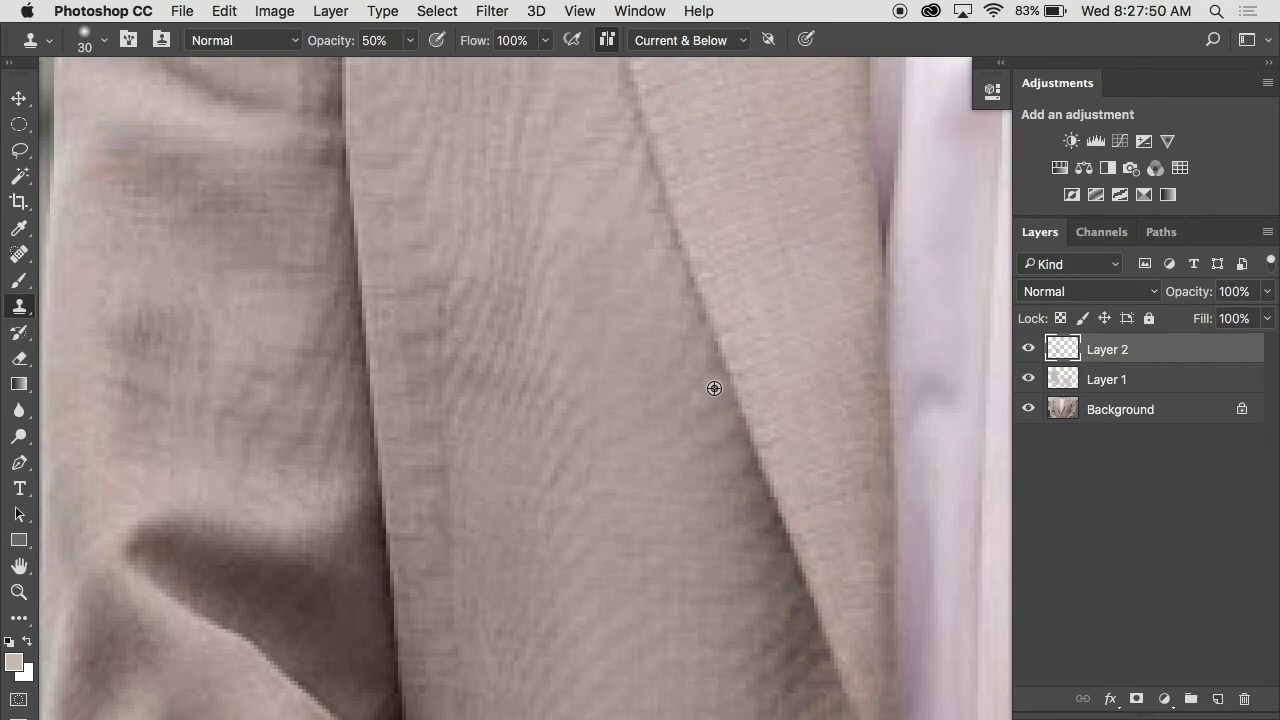
mouse_move(714, 388)
mouse_down()
mouse_move(702, 400)
mouse_move(728, 381)
mouse_move(740, 423)
mouse_move(710, 338)
mouse_up()
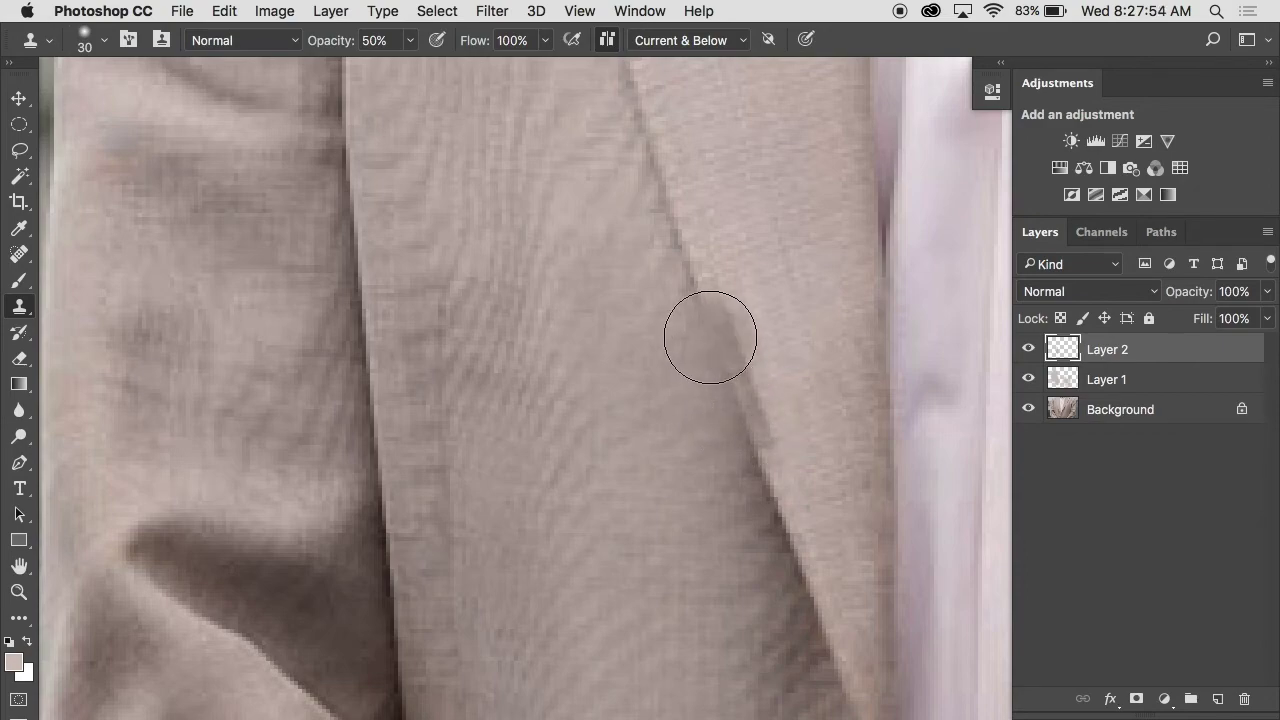
key(super+z)
key(super+z)
key(super+z)
key(super+z)
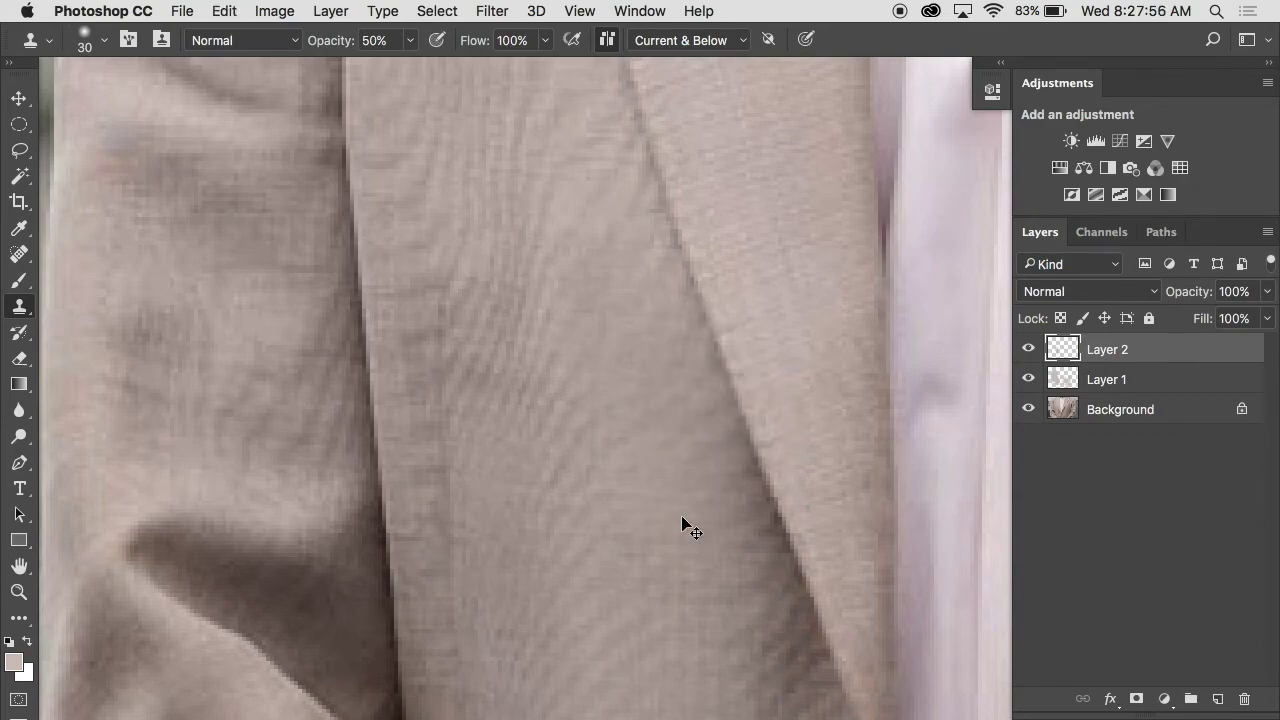
key(super+z)
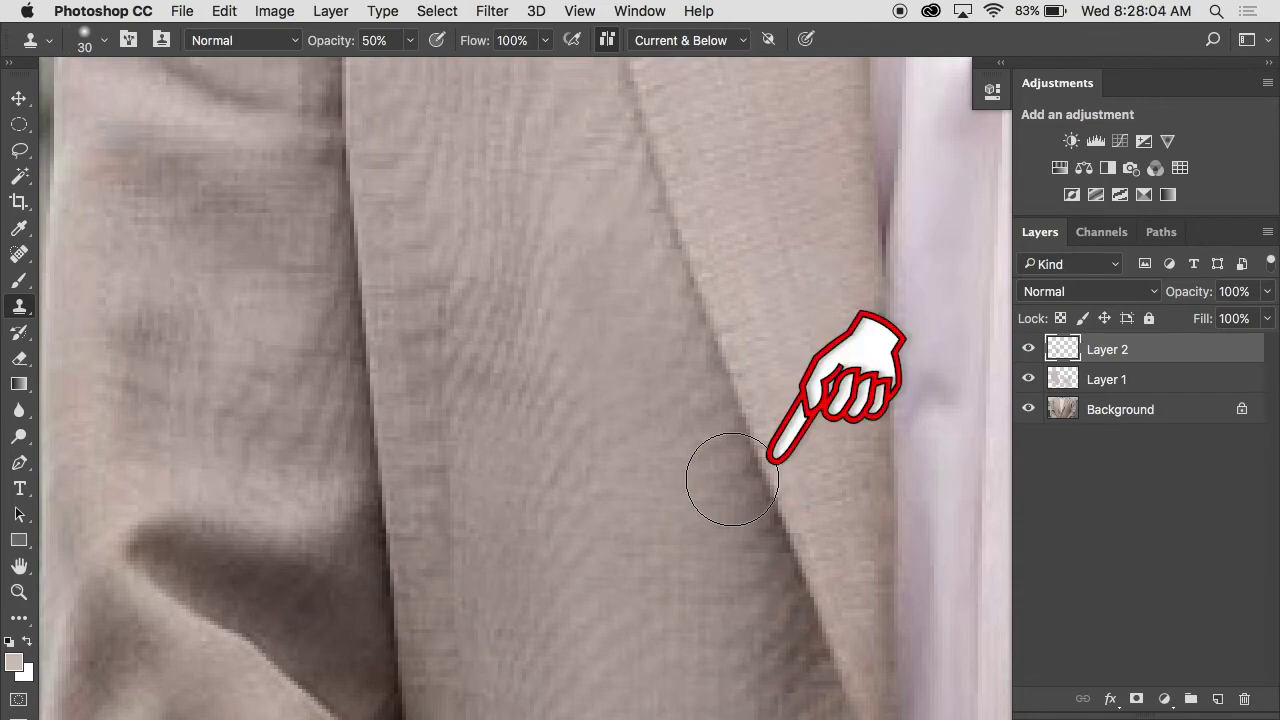
- Sample on the lapel's edge line and clone along that edge in alignment, comparing the area before and after the stroke
alt+click(713, 422)
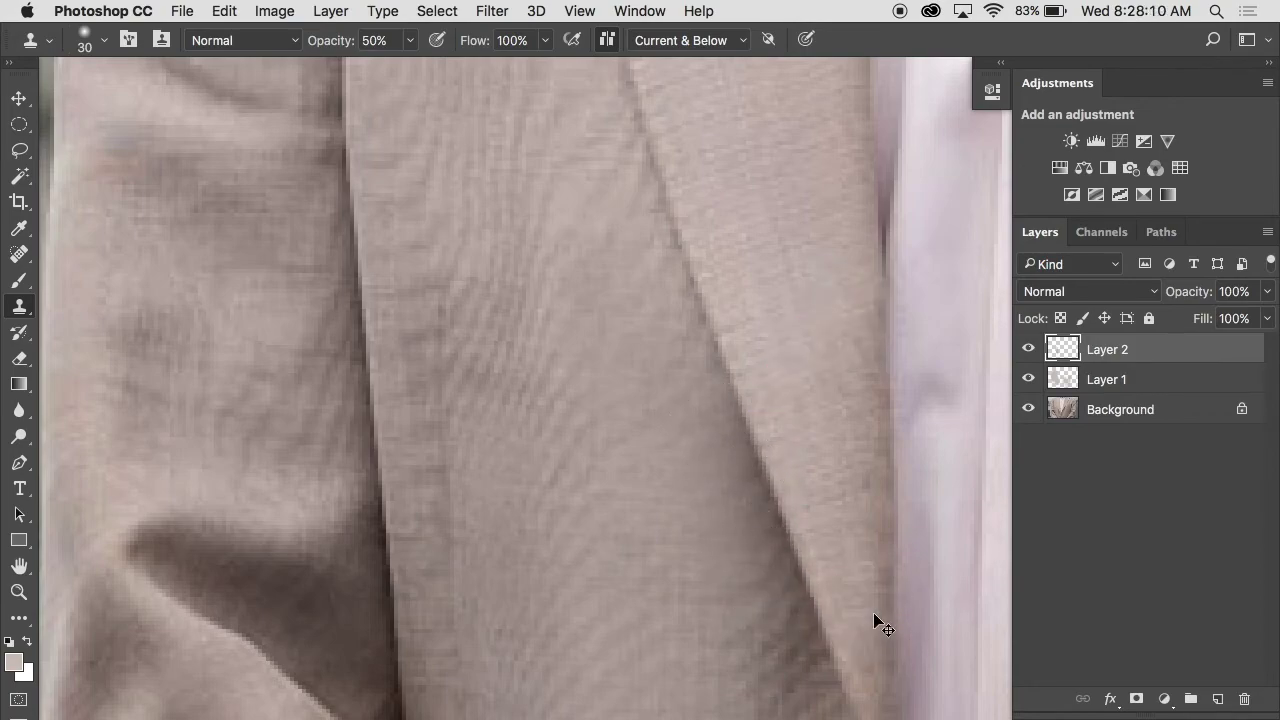
key(super+z)
key(super+z)
key(super+z)
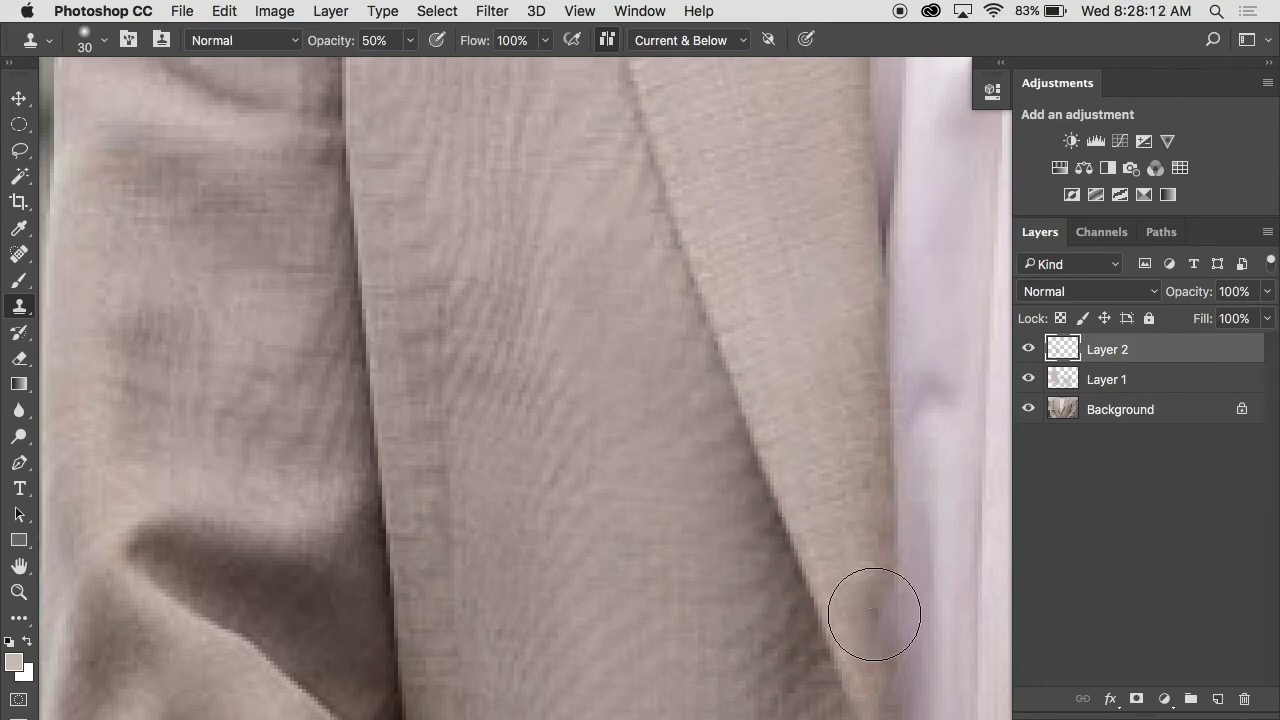
scroll(777, 404, down, 10)
scroll(777, 404, right, 2)
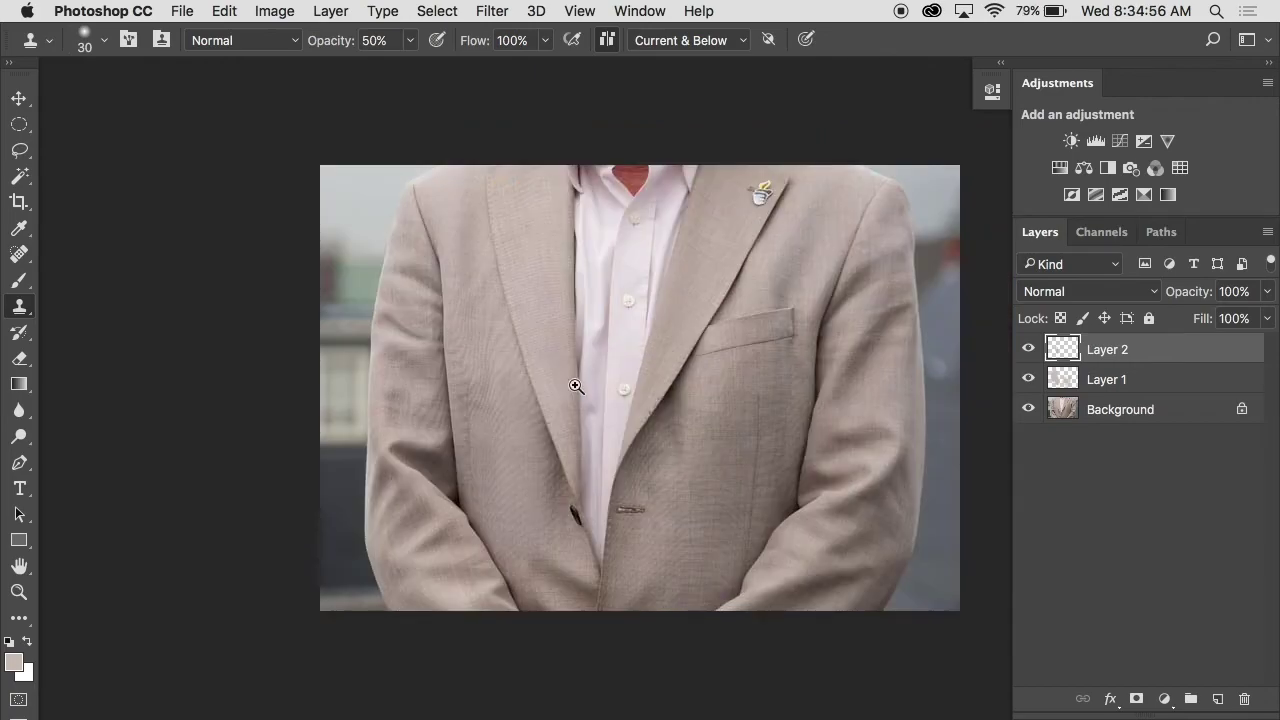
- Hide Layer 2 and add a new empty layer above it for another round of cloning
scroll(469, 394, up, 6)
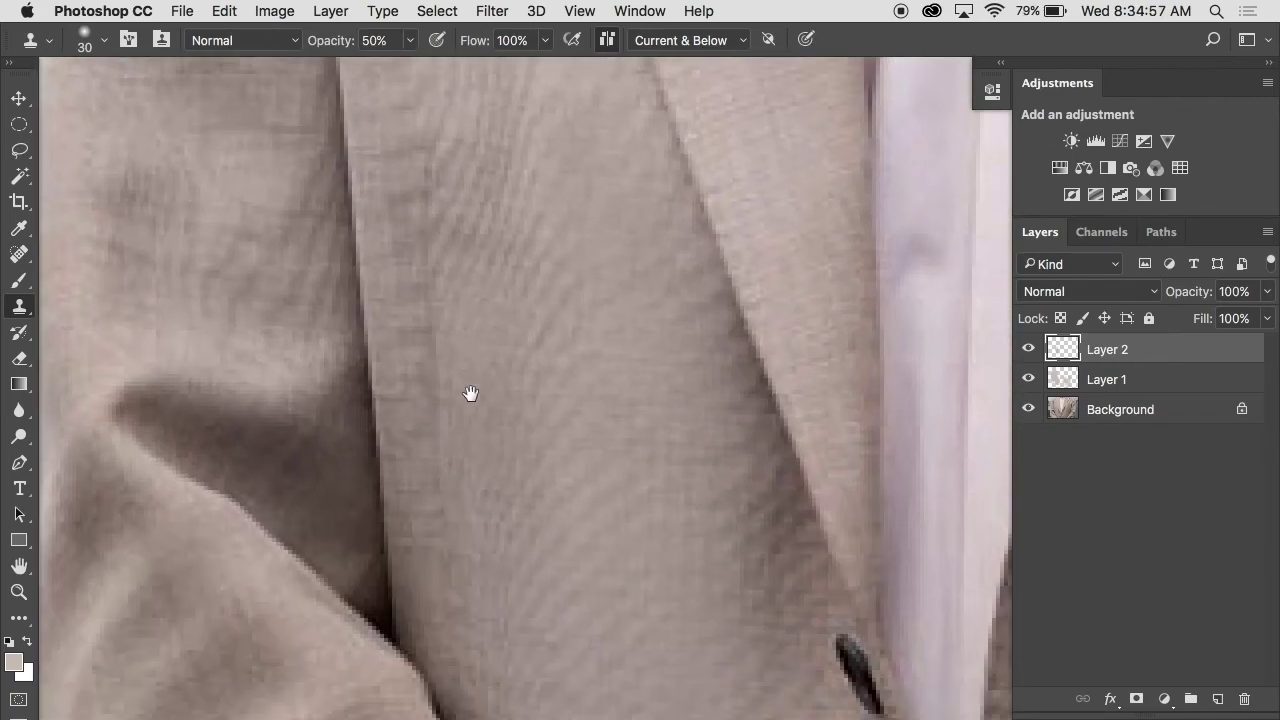
scroll(470, 394, down, 1)
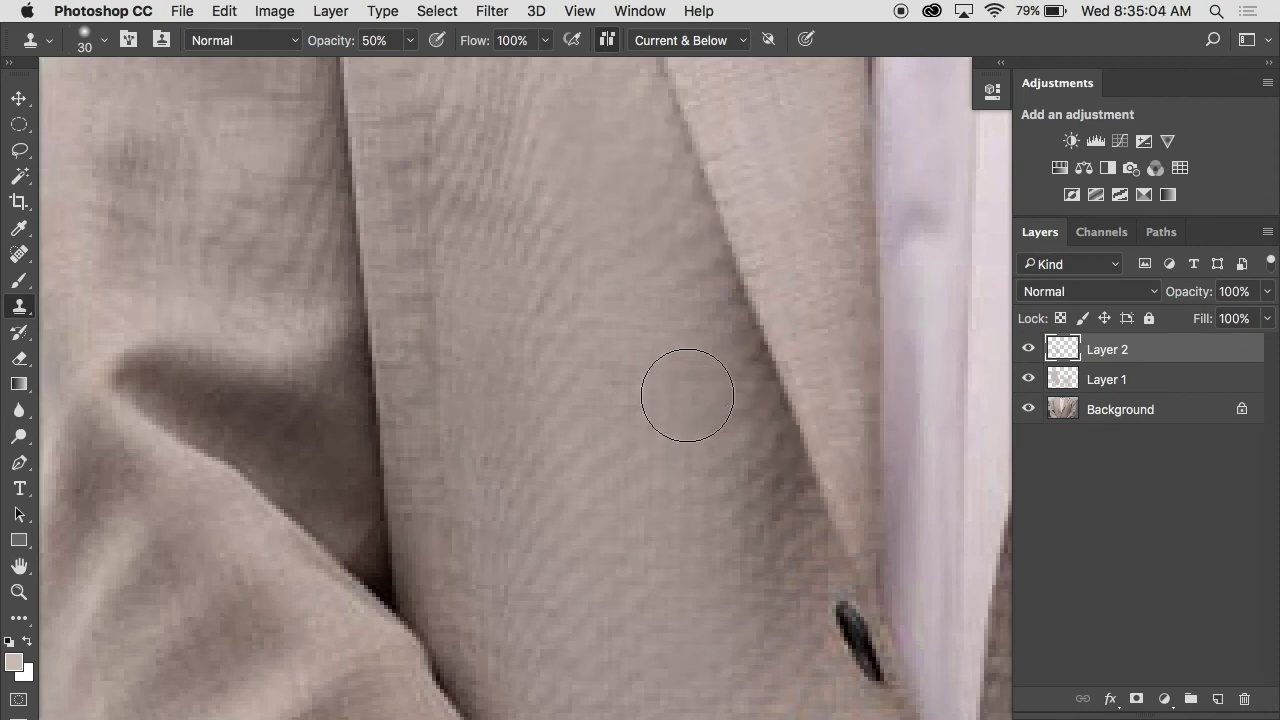
click(1028, 349)
click(1218, 699)
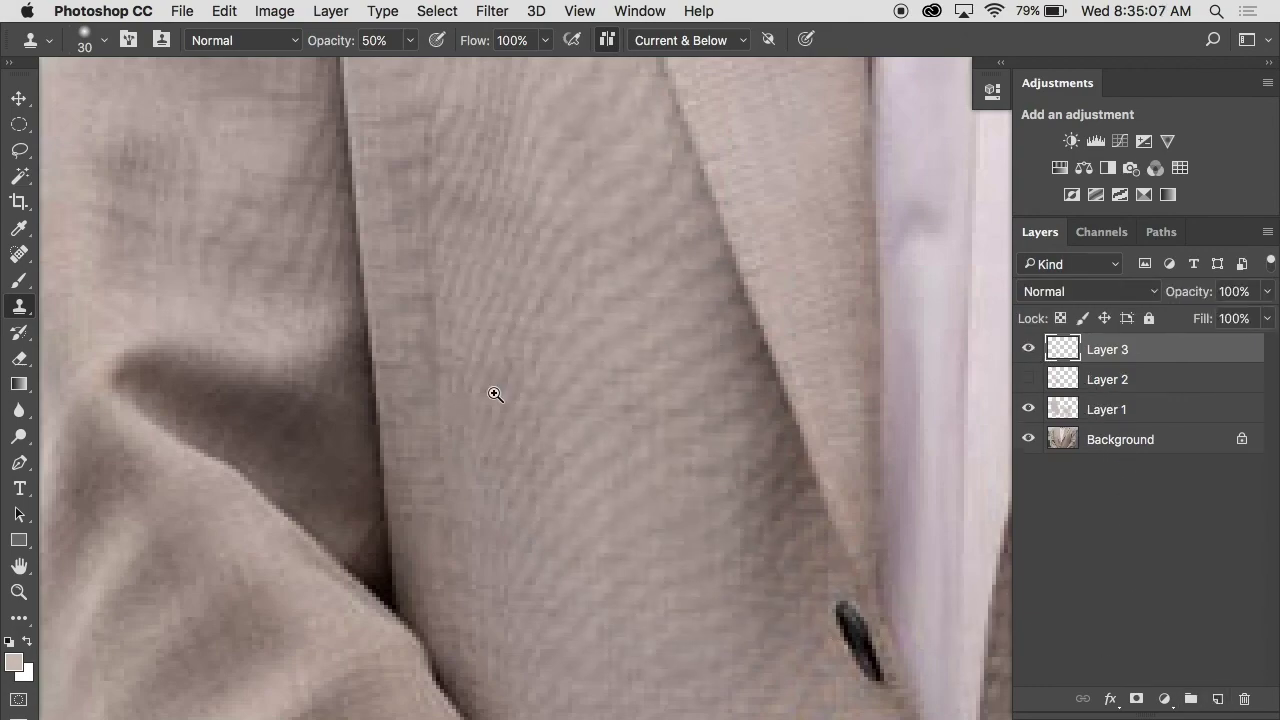
- Sample the rippled fabric on the jacket front between sleeve and lapel and clone it slightly offset over the ripples at 50% opacity
scroll(494, 390, up, 1)
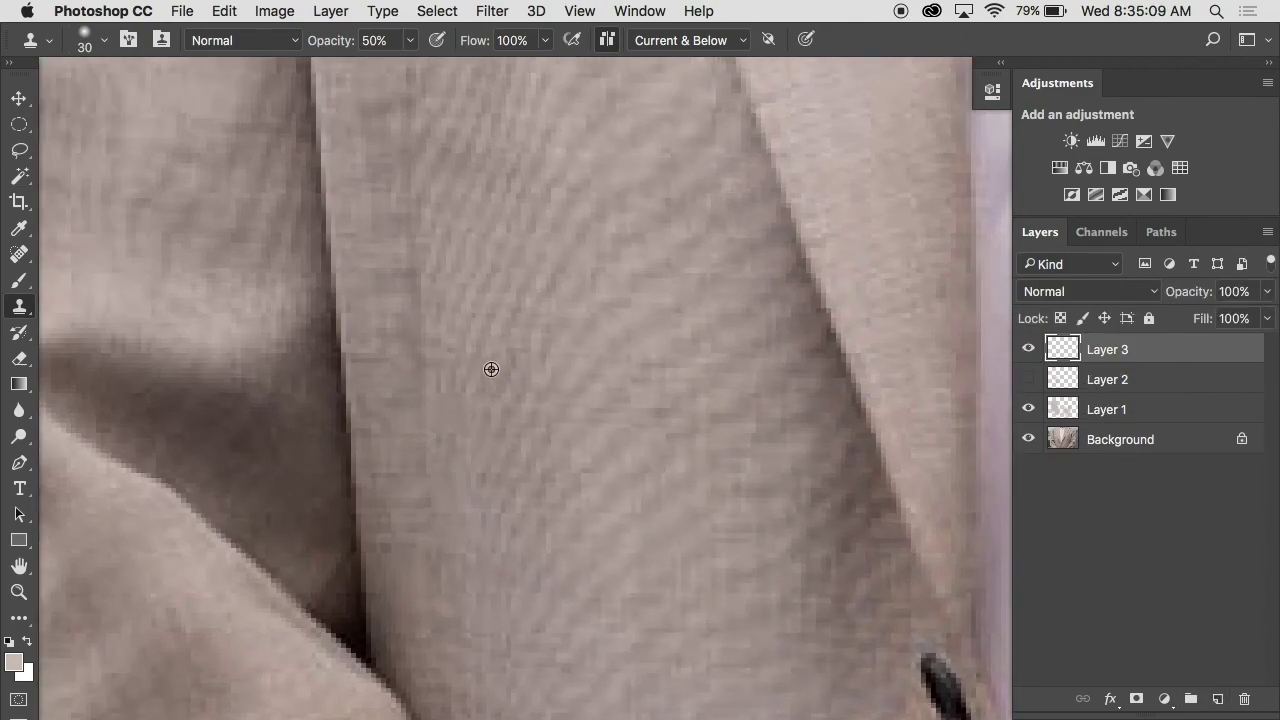
alt+click(491, 369)
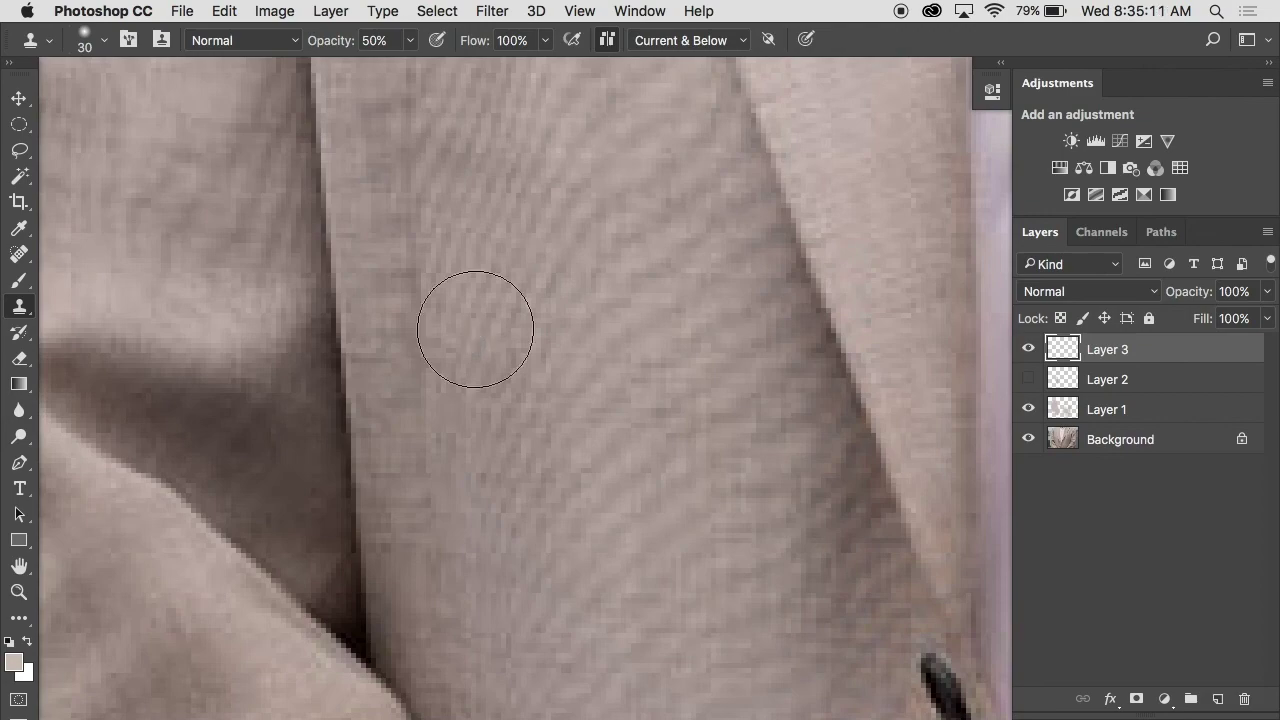
drag(482, 337, 498, 373)
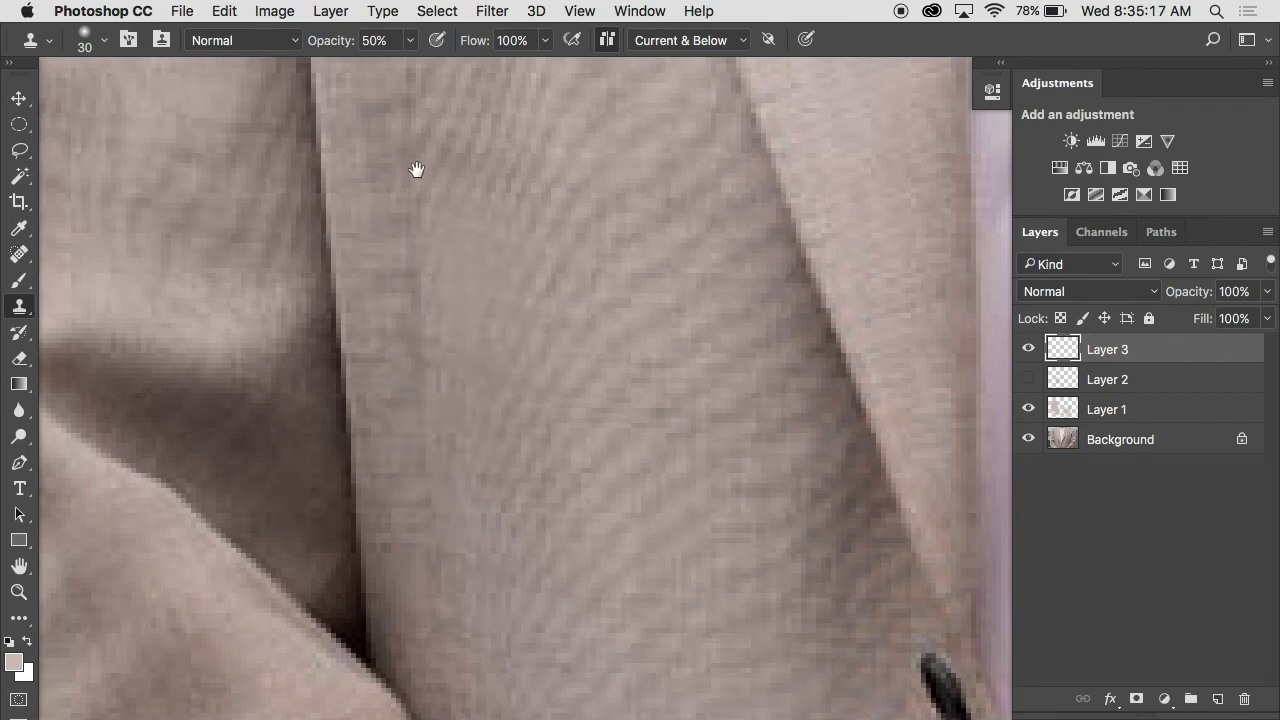
- Clone fabric over the ripples higher up the jacket front beside the sleeve and compare the result by toggling Layer 3's visibility
drag(417, 171, 540, 440)
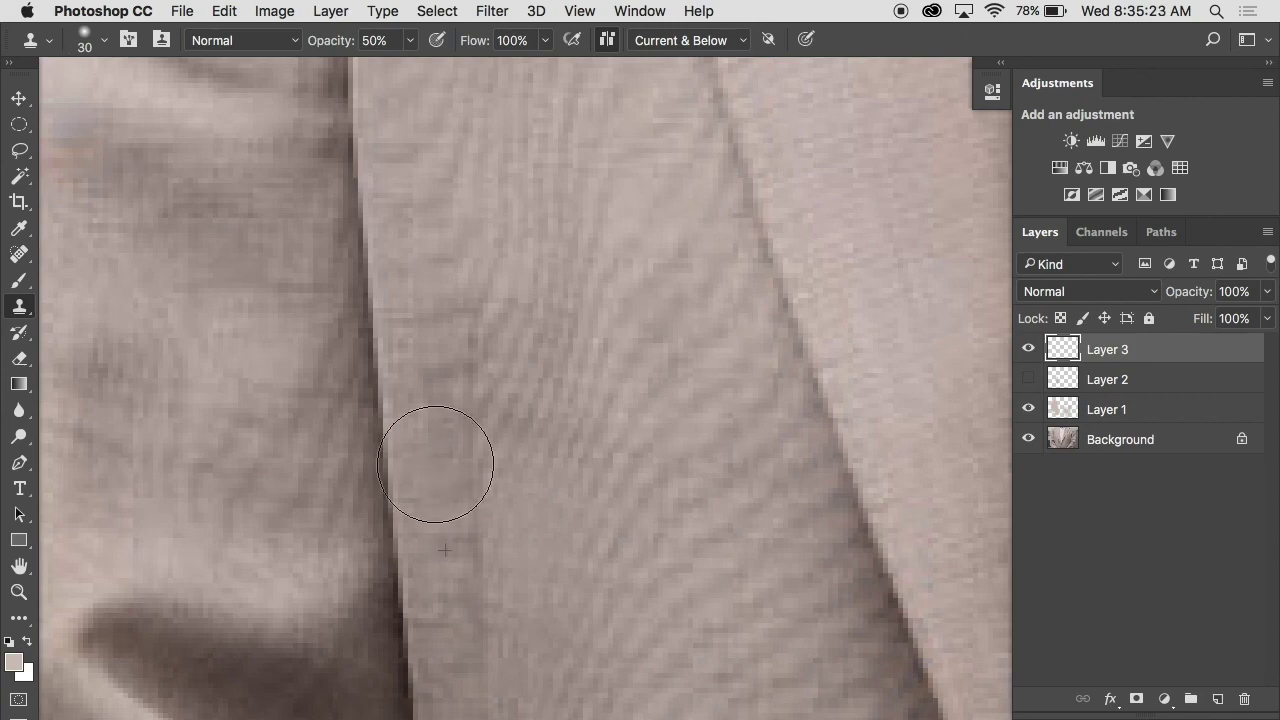
drag(444, 550, 445, 524)
scroll(651, 337, down, 2)
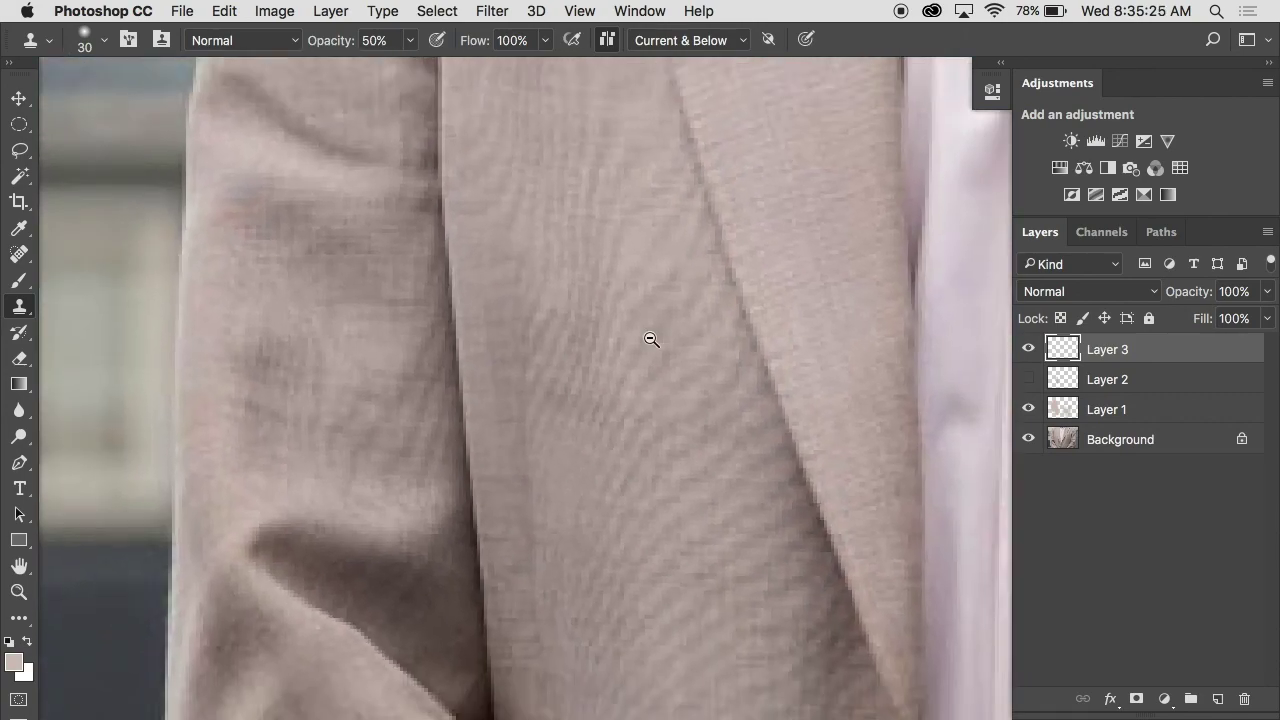
click(1028, 349)
click(1028, 349)
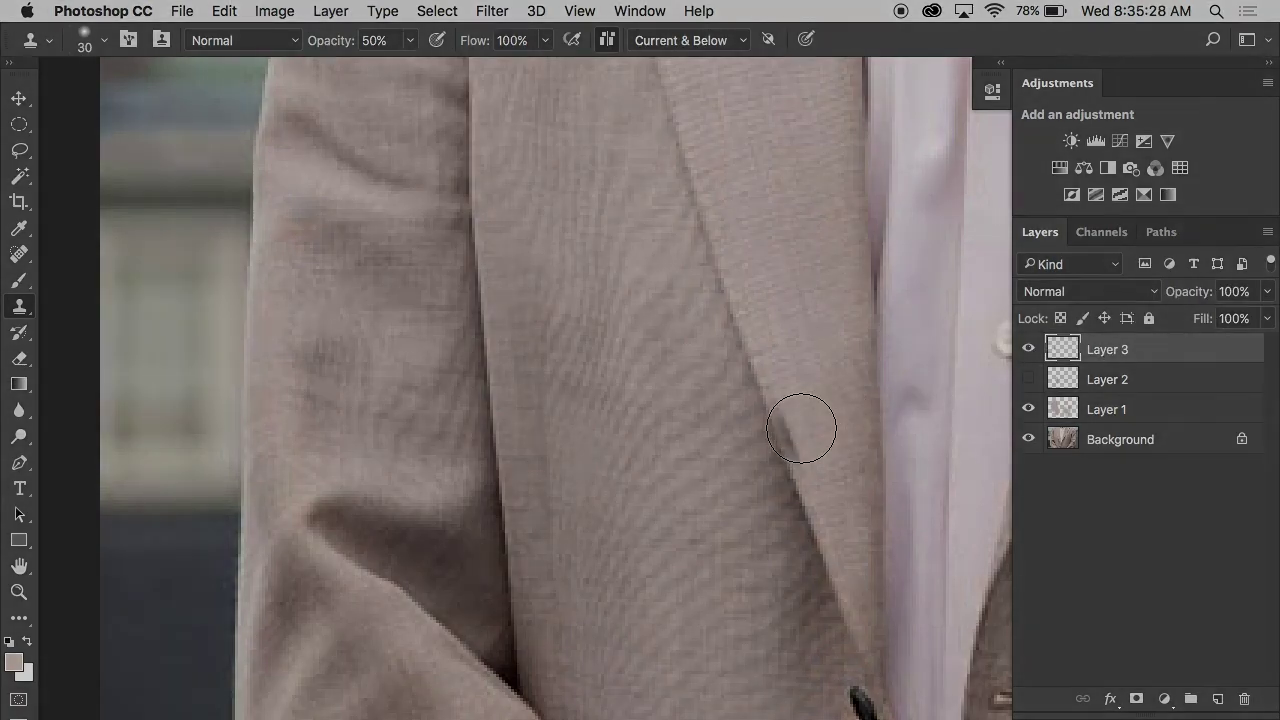